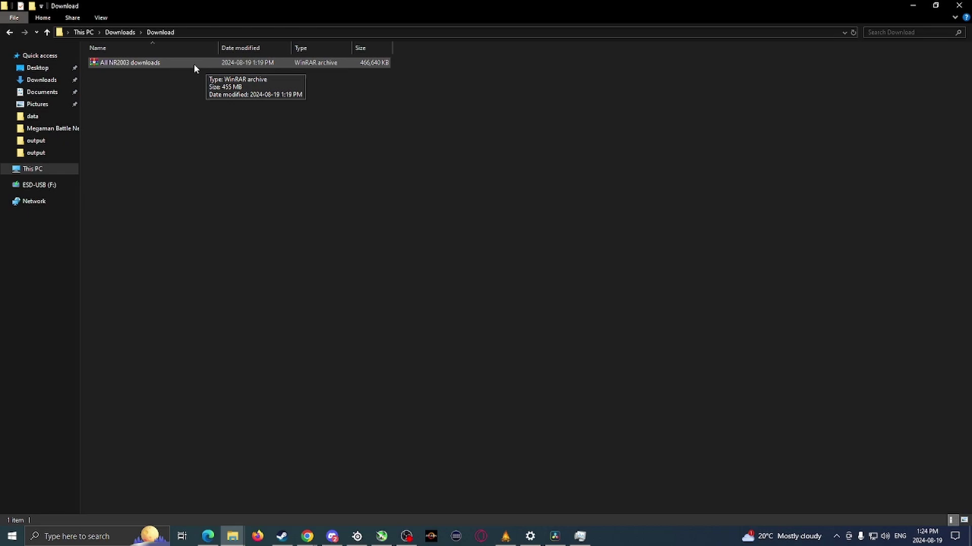
# Extract the All NR2003 downloads archive into an All NR2003 downloads folder in Download, then close WinRAR
pyautogui.doubleClick(193, 63)
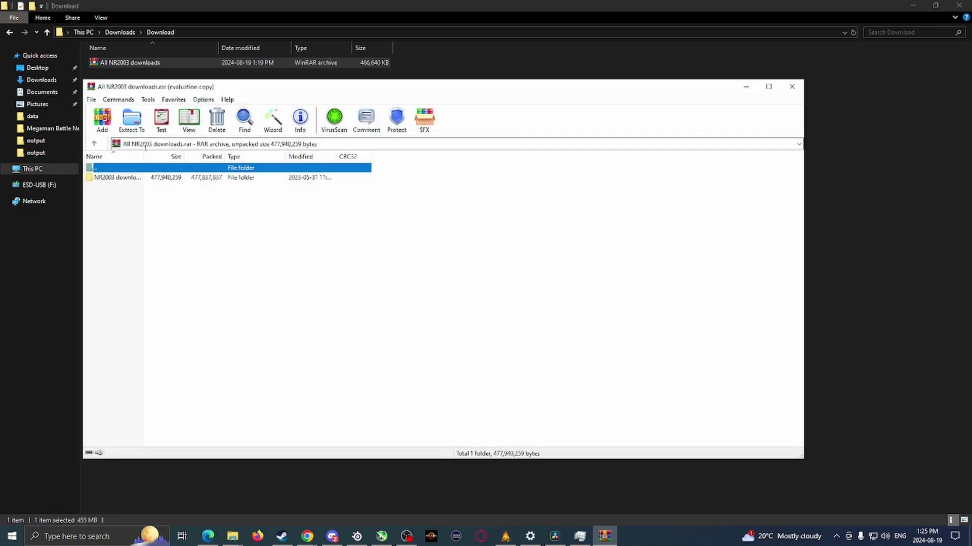
pyautogui.click(132, 121)
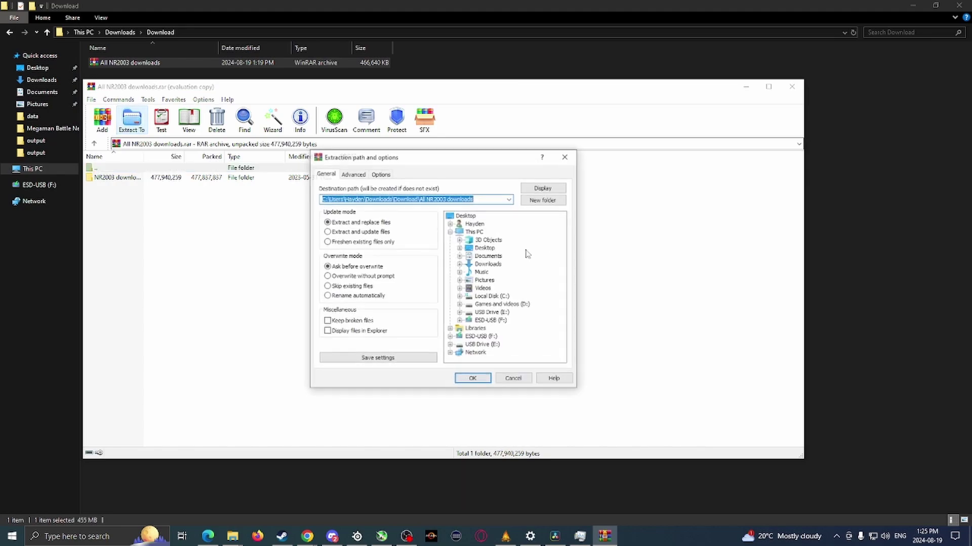
pyautogui.click(473, 380)
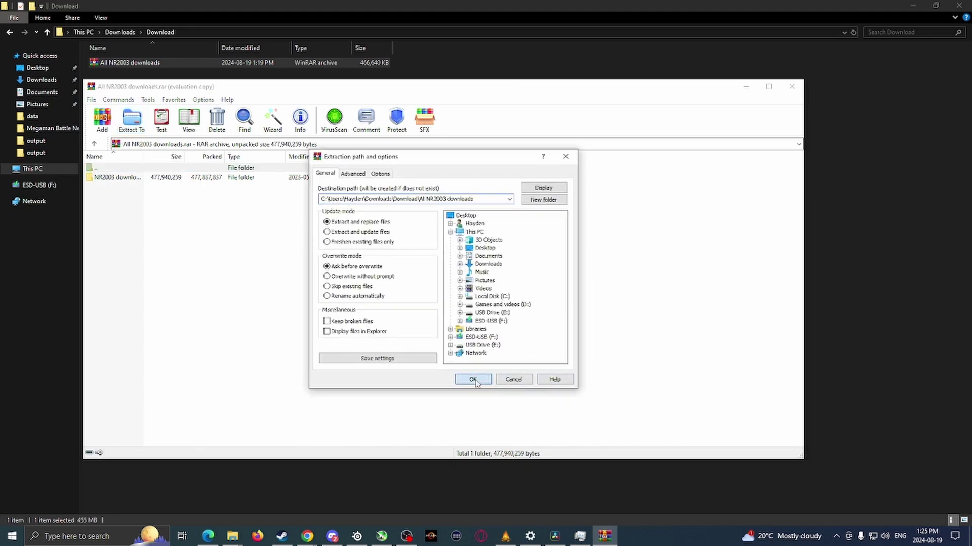
pyautogui.click(791, 88)
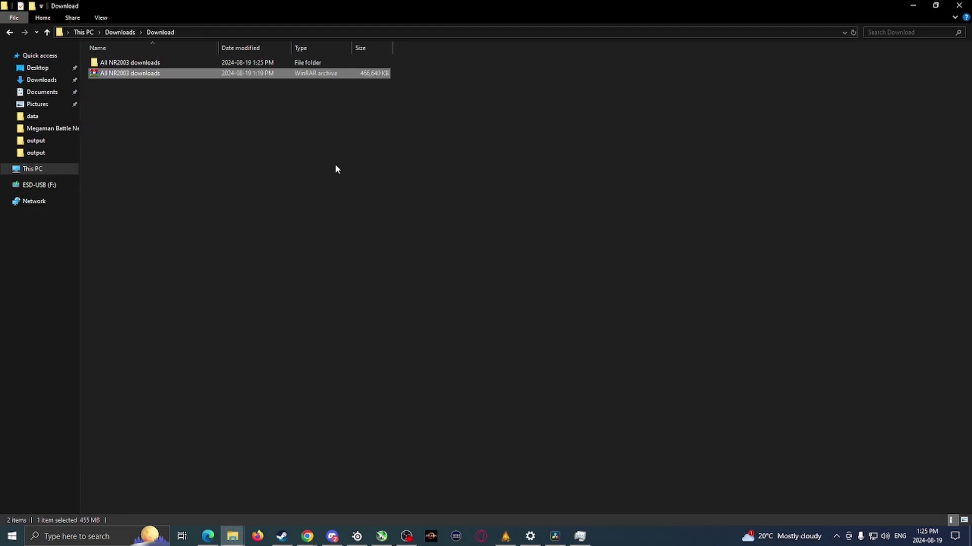
# Go to All NR2003 downloads > NR2003 downloads > Step 1 and extract NR2003 Game.rar into an NR2003 Game folder
pyautogui.doubleClick(153, 64)
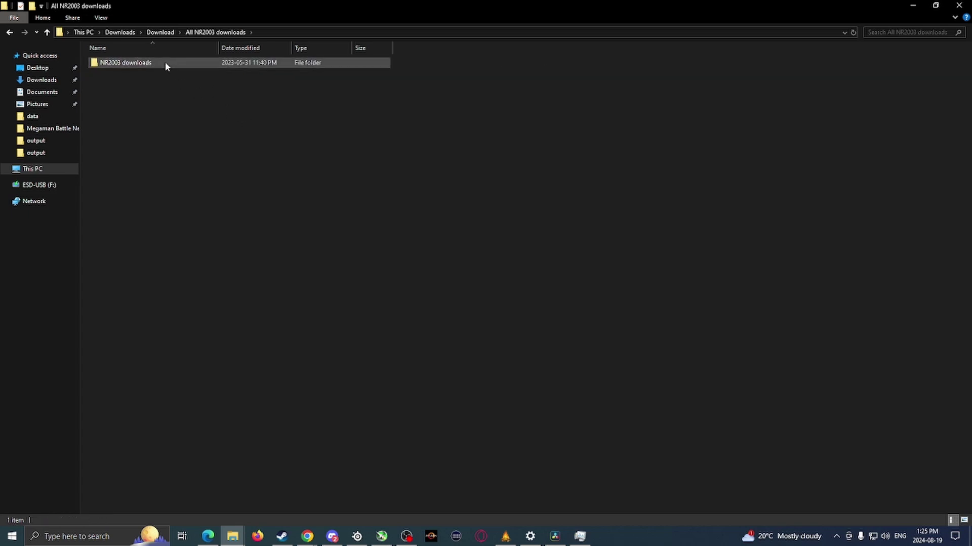
pyautogui.doubleClick(165, 62)
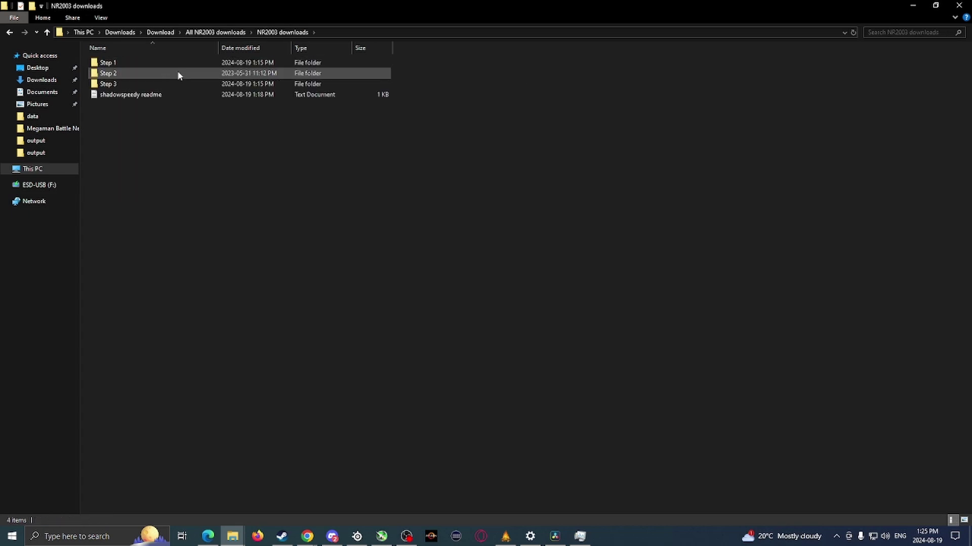
pyautogui.doubleClick(146, 62)
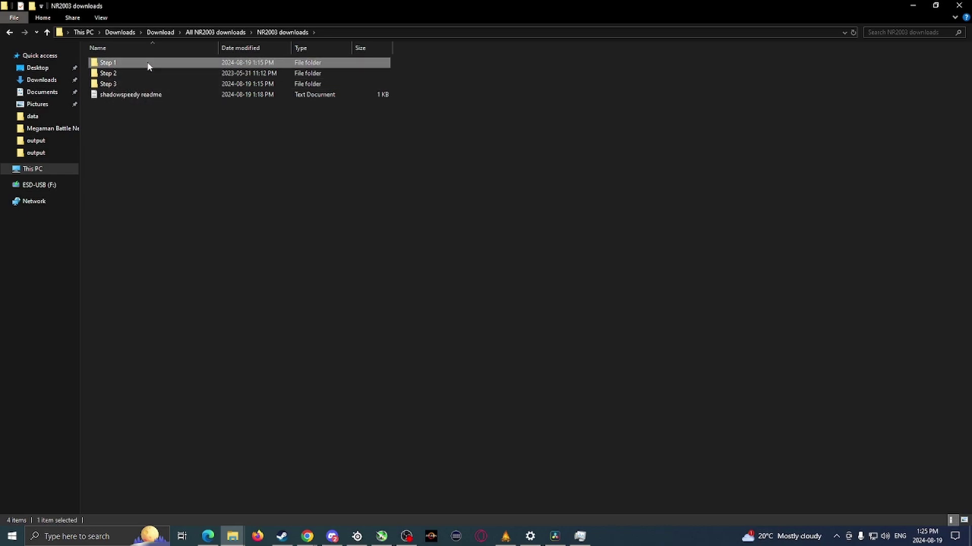
pyautogui.doubleClick(166, 65)
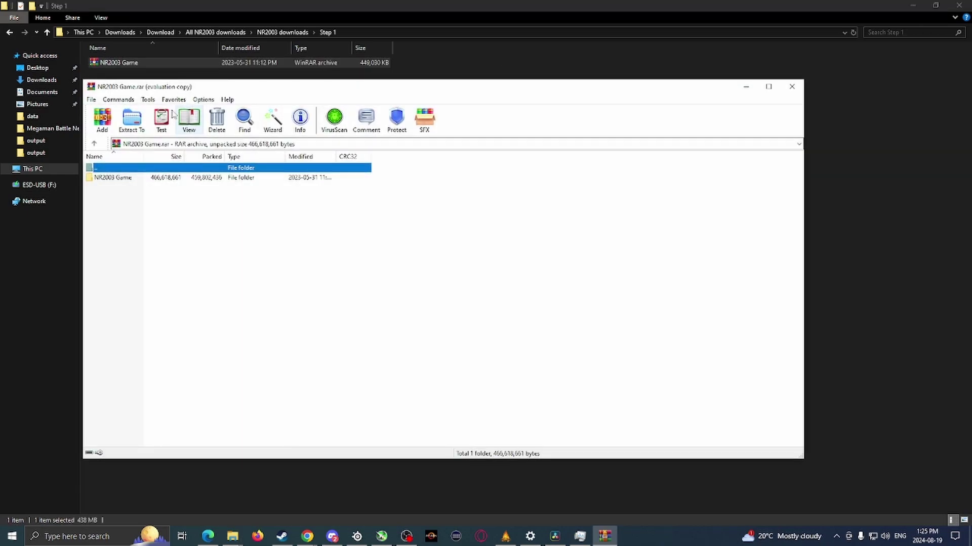
pyautogui.click(133, 121)
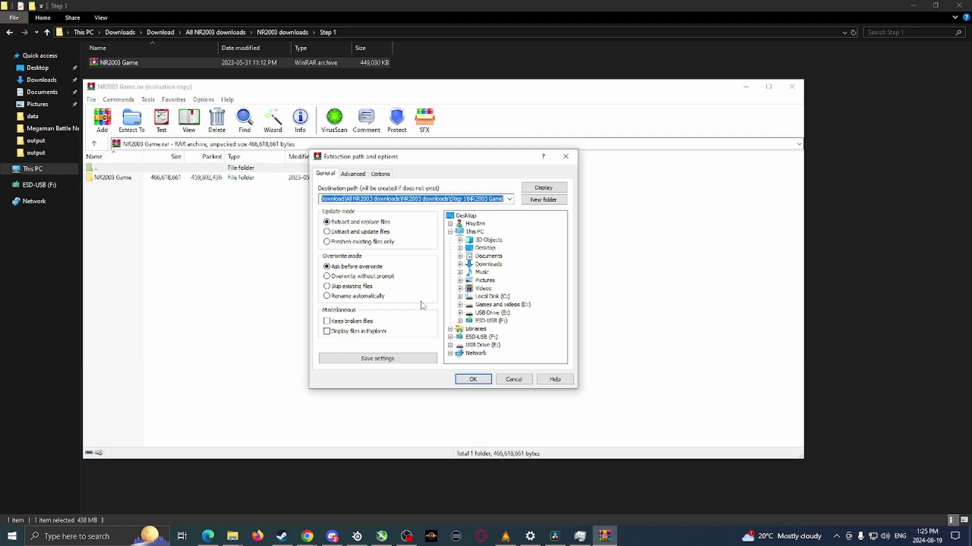
pyautogui.click(473, 380)
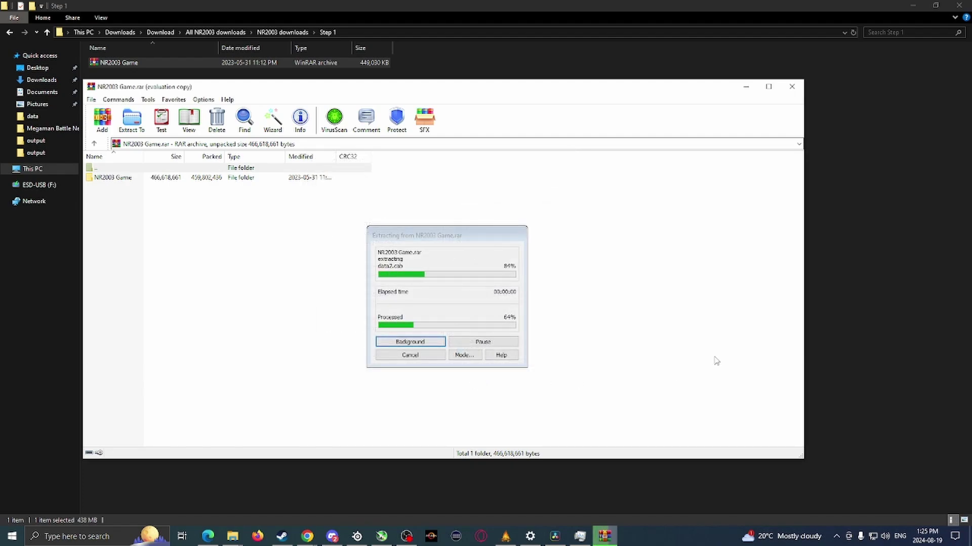
# Close WinRAR, open the inner NR2003 Game folder and select the Setup application
pyautogui.click(792, 86)
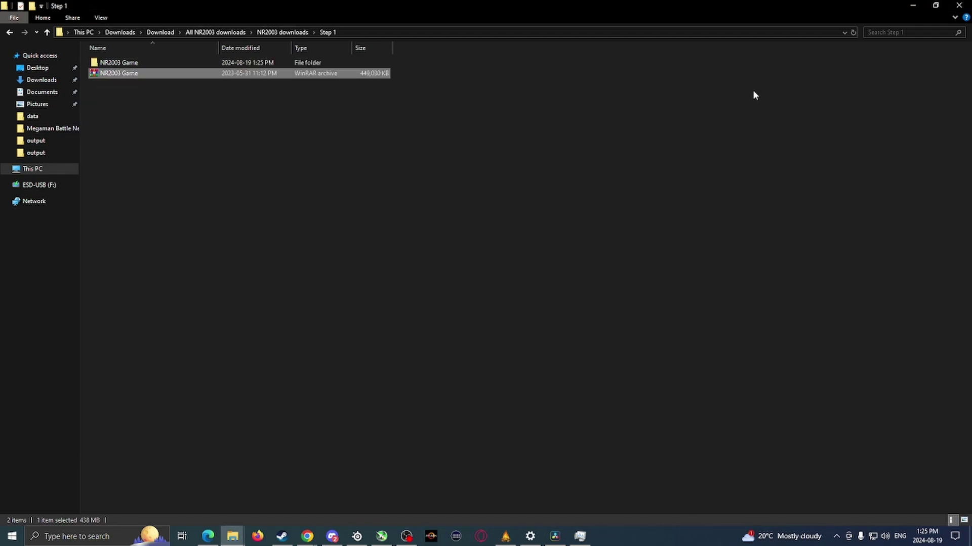
pyautogui.doubleClick(134, 63)
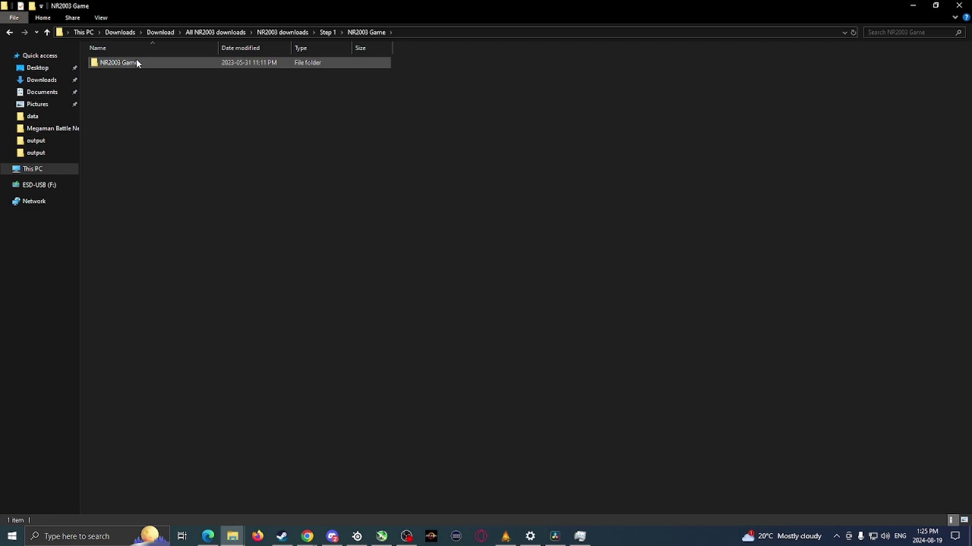
pyautogui.doubleClick(135, 63)
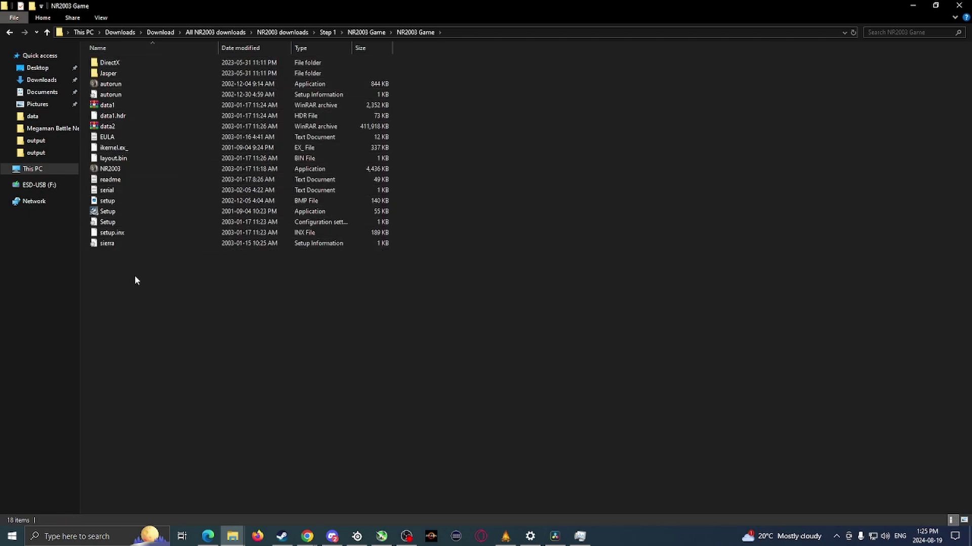
pyautogui.click(113, 215)
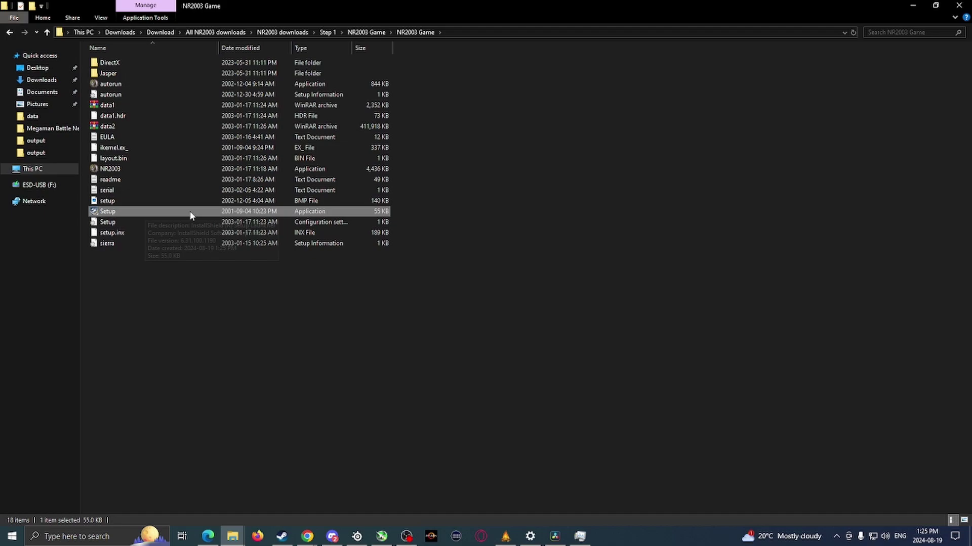
# Launch Setup, confirm the sound test, accept the license and keep the default C:\Papyrus folder
pyautogui.doubleClick(126, 213)
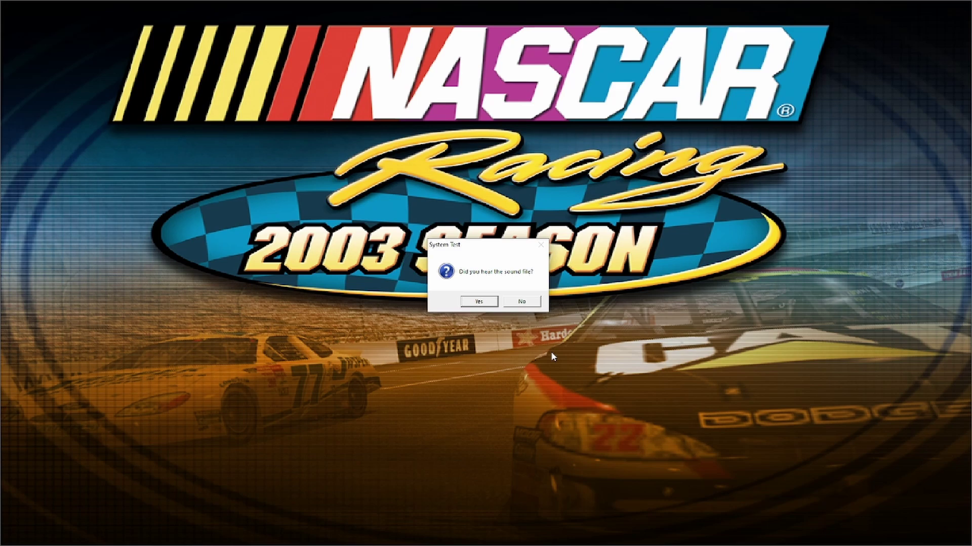
pyautogui.click(474, 302)
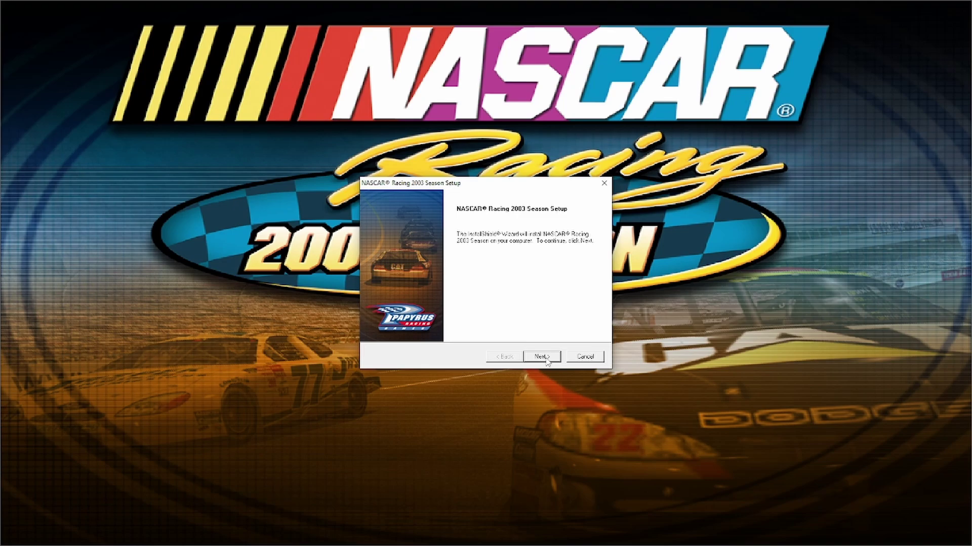
pyautogui.click(545, 360)
pyautogui.click(546, 360)
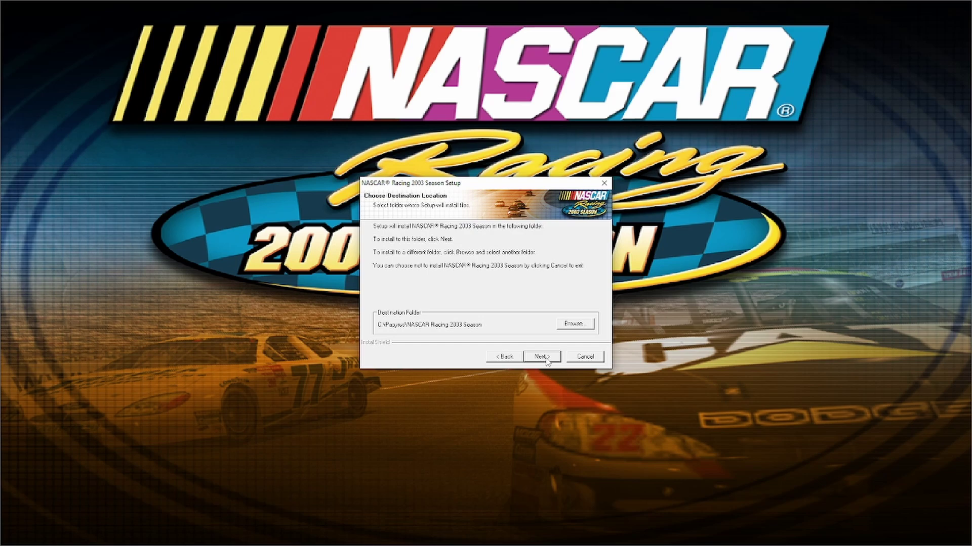
pyautogui.click(553, 359)
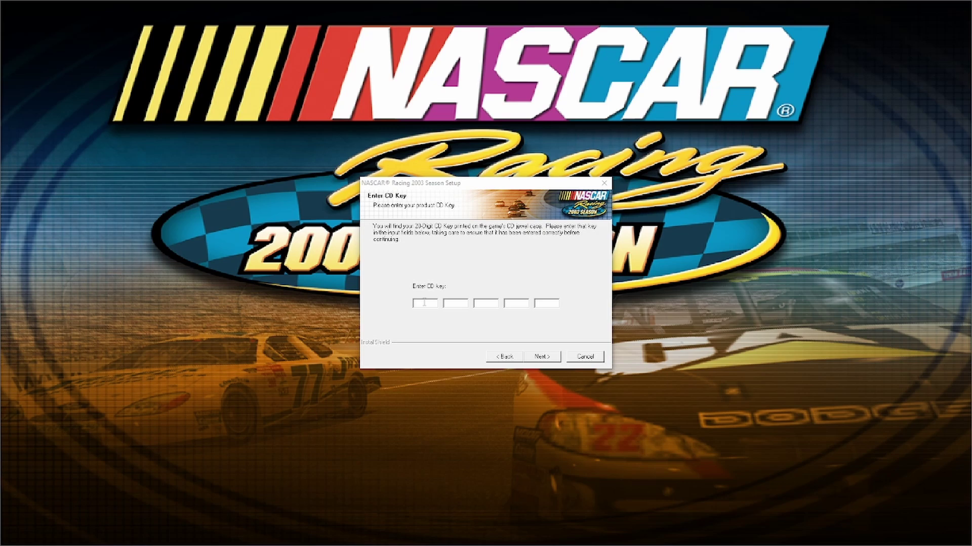
# Enter the game's CD key and start copying the NASCAR Racing 2003 files
pyautogui.click(425, 302)
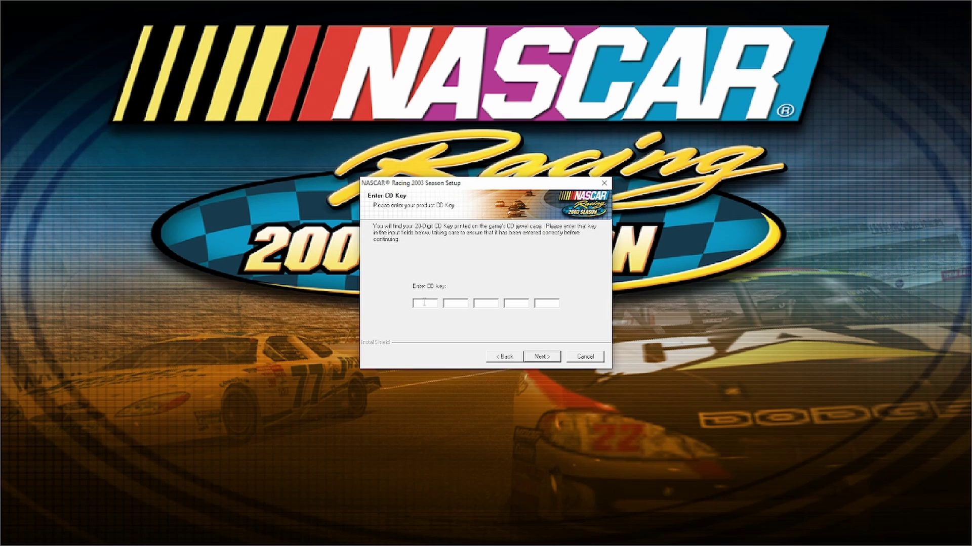
pyautogui.click(550, 358)
pyautogui.click(550, 359)
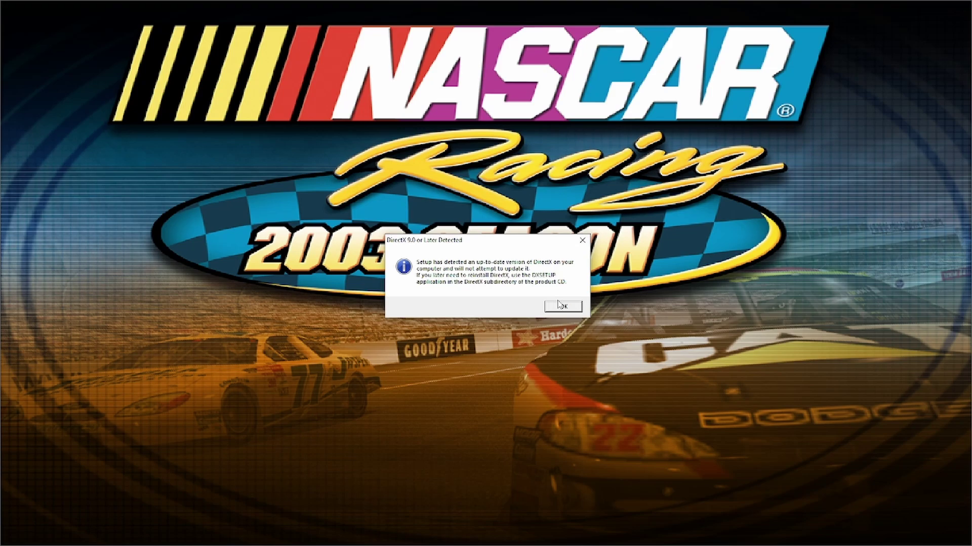
# Acknowledge the DirectX notice, keep the default program folder, and decline shortcut, registration and update check
pyautogui.click(559, 306)
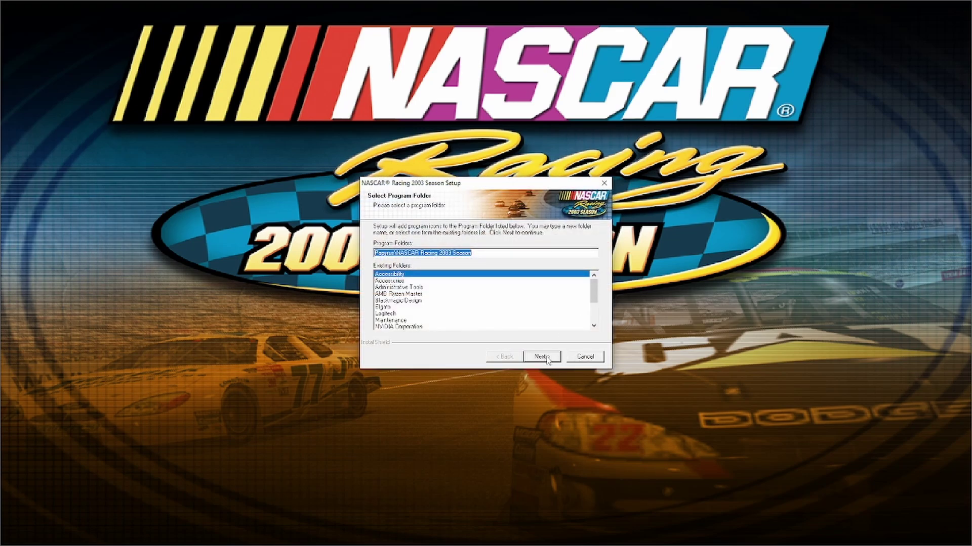
pyautogui.click(546, 357)
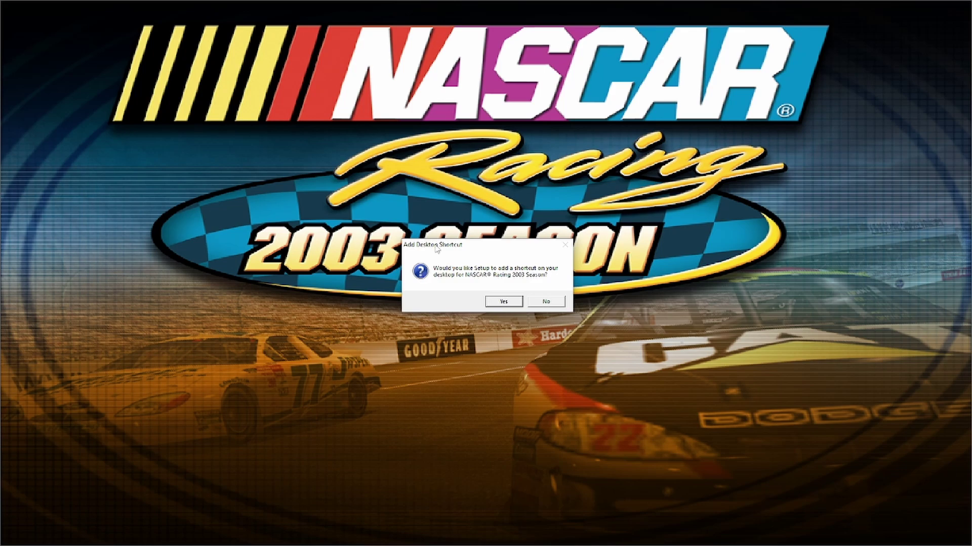
pyautogui.click(550, 303)
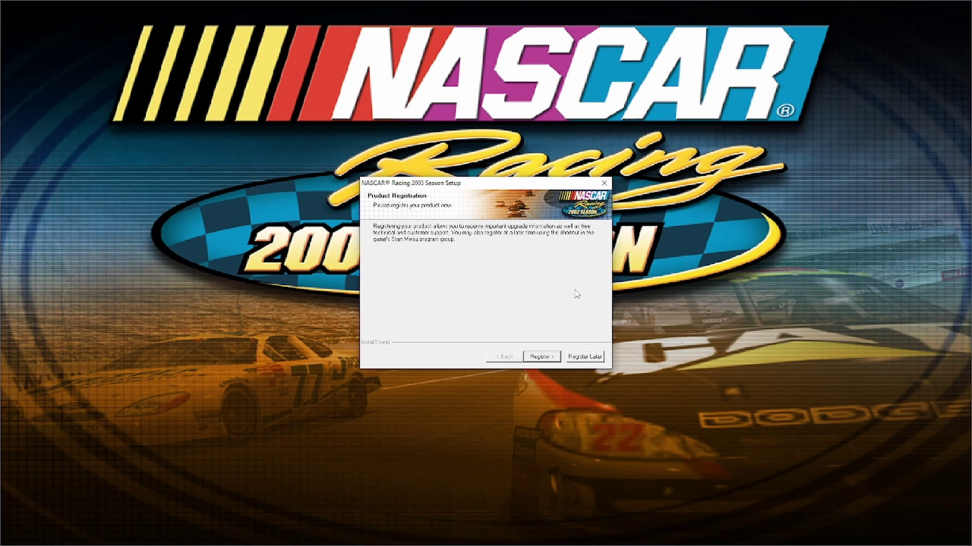
pyautogui.click(591, 361)
pyautogui.click(590, 360)
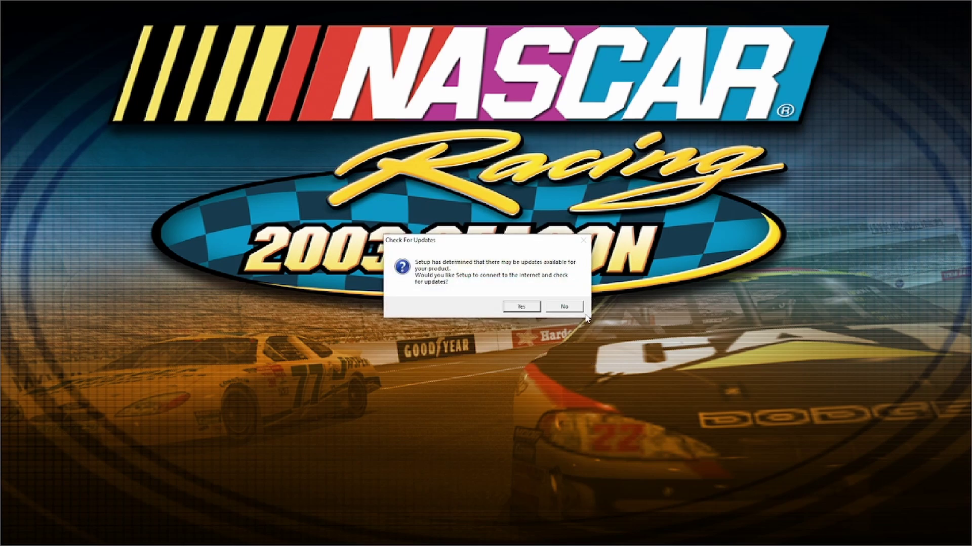
pyautogui.click(569, 308)
pyautogui.click(565, 308)
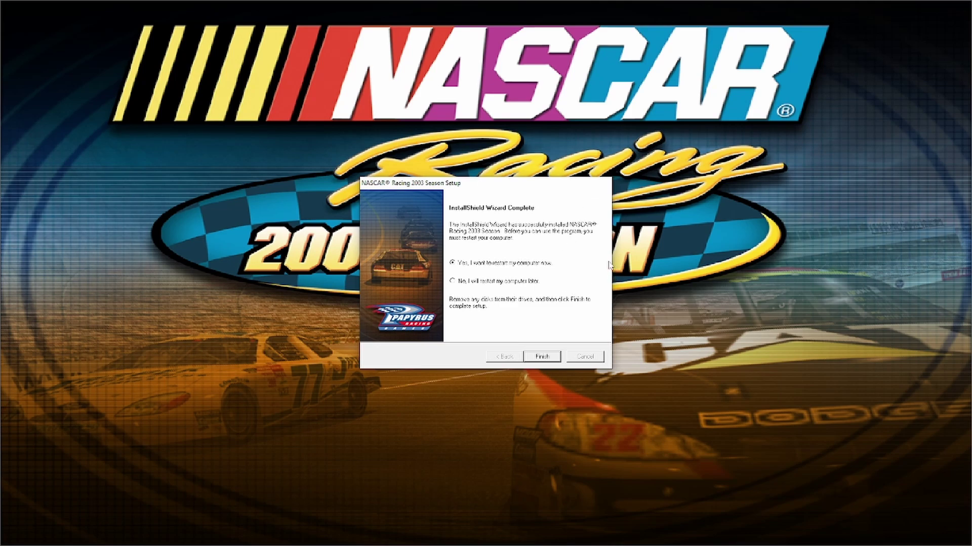
# Choose to restart later, go back to NR2003 downloads and launch the Step 2 nr2003_update_en_1000_1201 patch
pyautogui.click(512, 283)
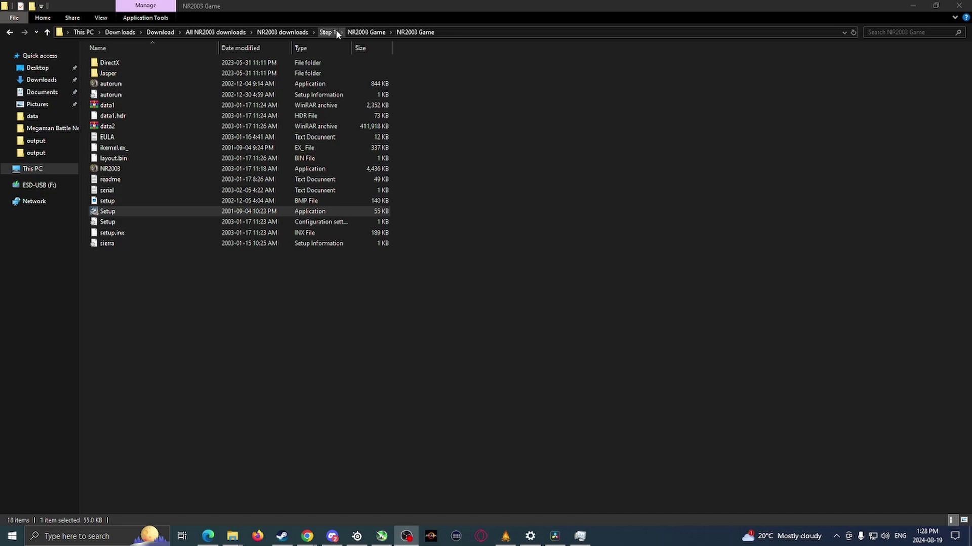
pyautogui.click(365, 32)
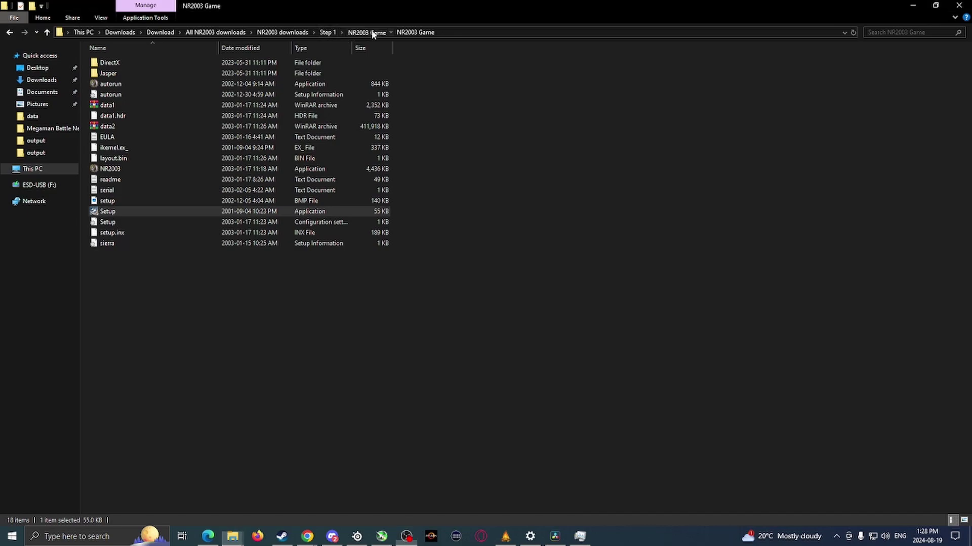
pyautogui.click(326, 33)
pyautogui.click(302, 33)
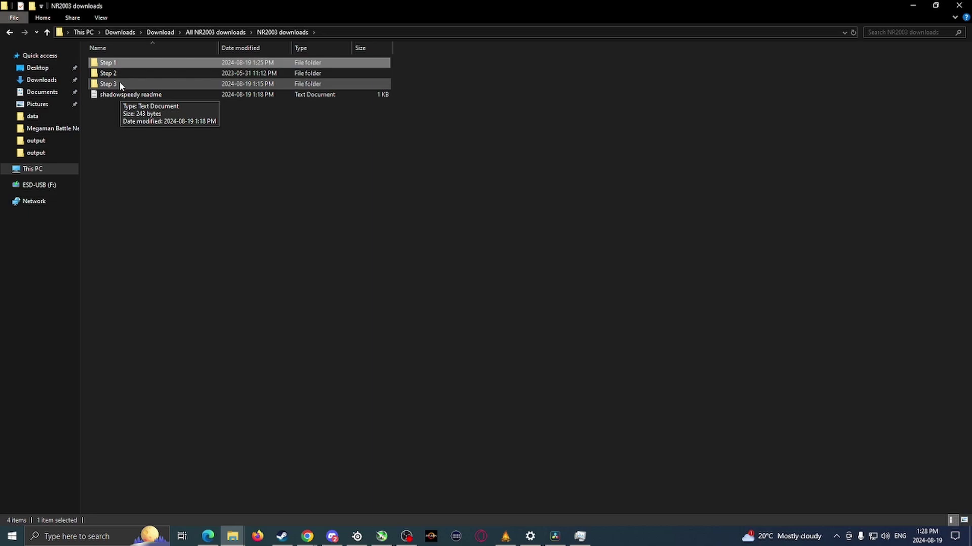
pyautogui.doubleClick(119, 74)
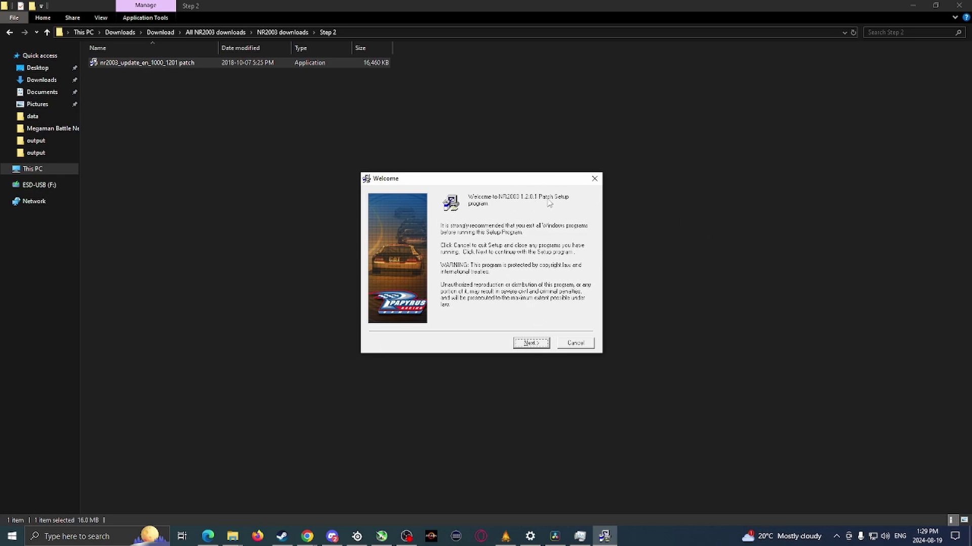
# Accept the patch licence and continue past the readme, reinstall warning and proposed game folder
pyautogui.click(531, 343)
pyautogui.click(499, 309)
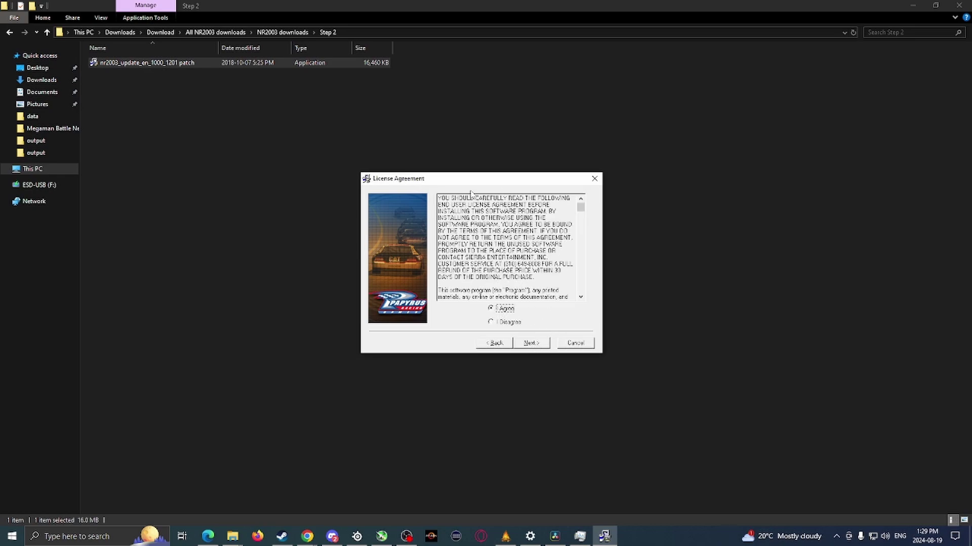
pyautogui.click(527, 343)
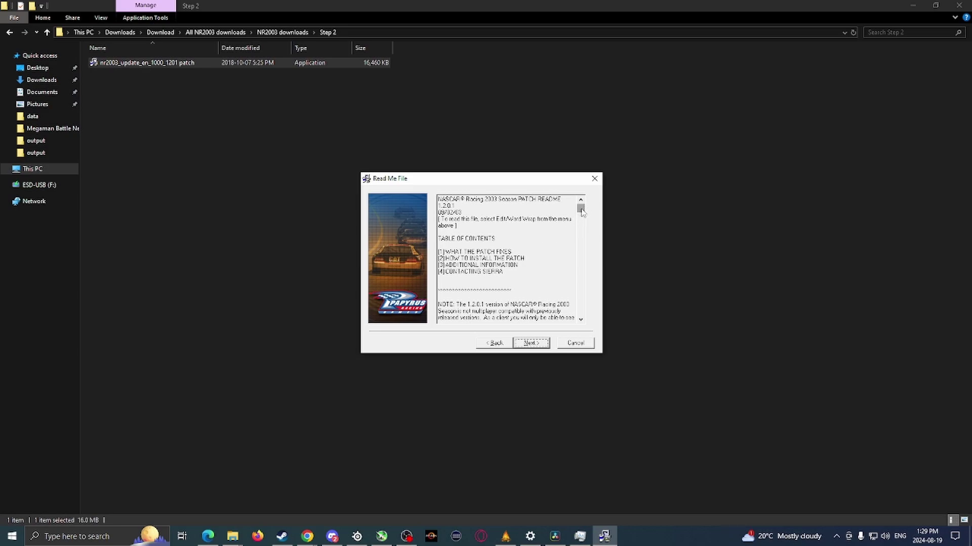
pyautogui.moveTo(581, 212); pyautogui.dragTo(582, 208)
pyautogui.click(533, 345)
pyautogui.click(534, 345)
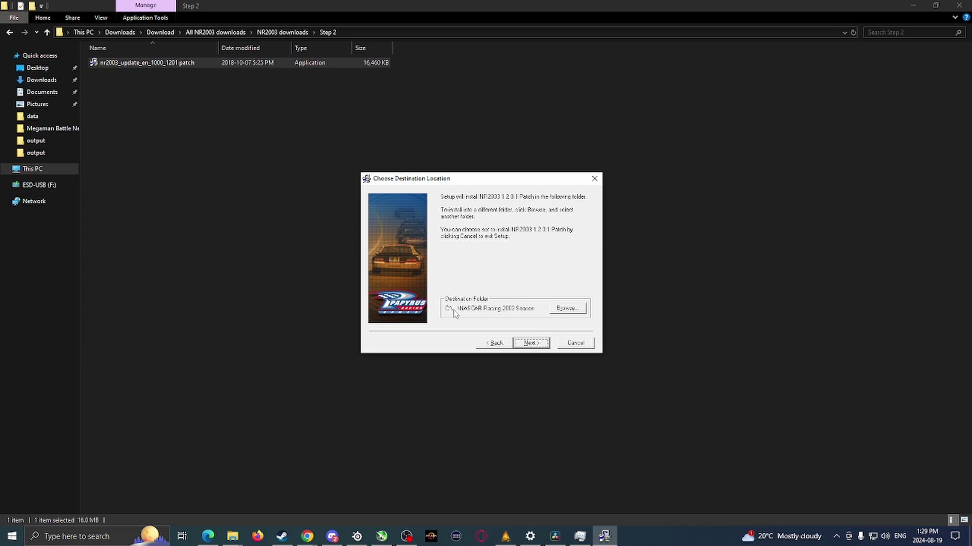
pyautogui.click(531, 344)
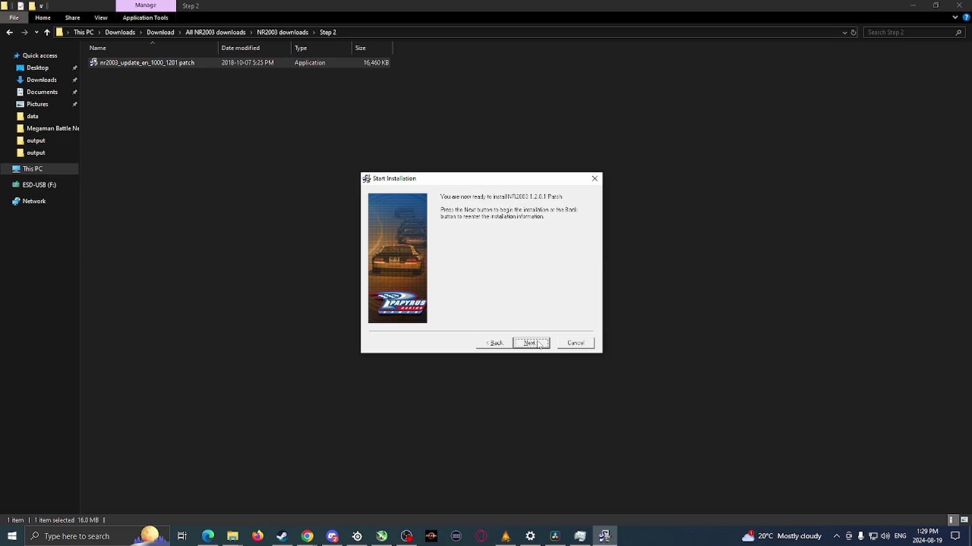
# Run the 1.2.0.1 patch installation and finish without viewing the readme
pyautogui.click(539, 344)
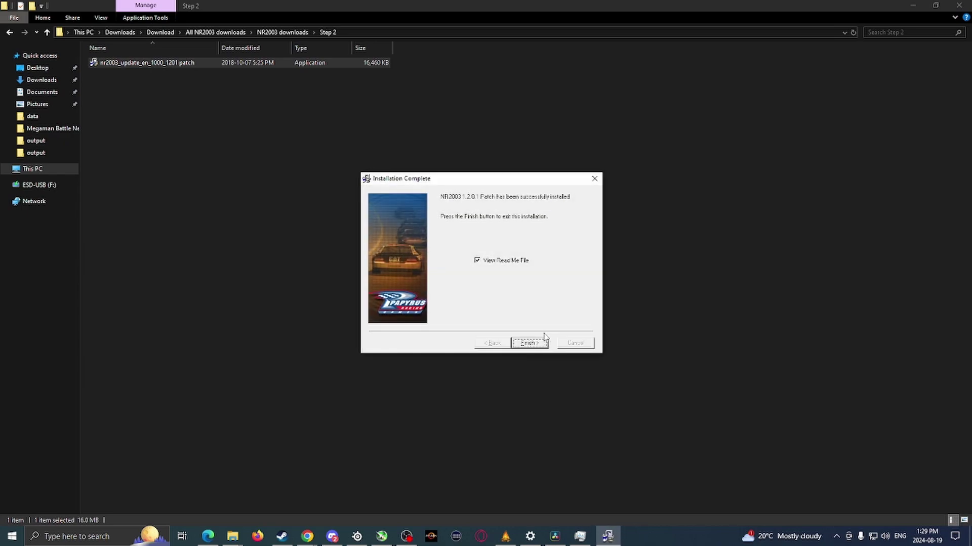
pyautogui.click(491, 264)
pyautogui.click(532, 344)
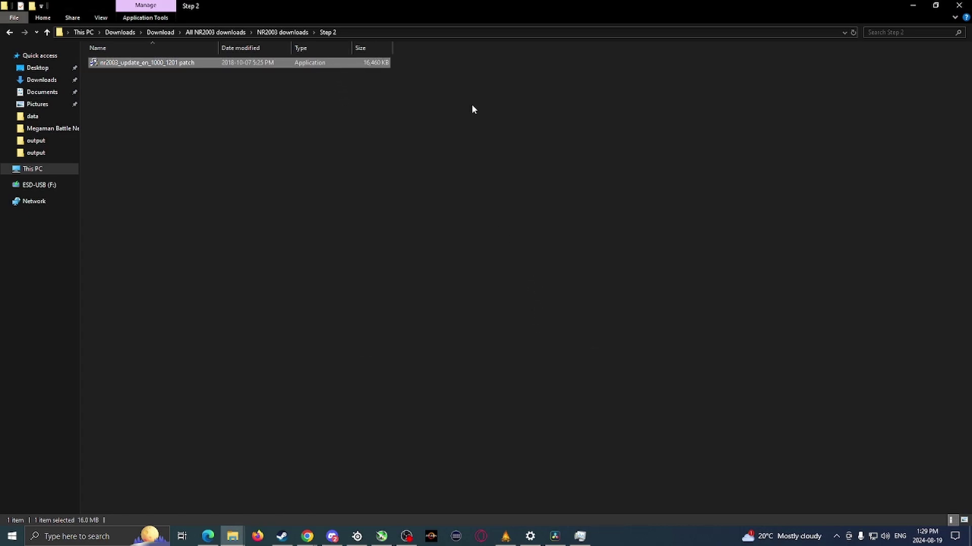
# In Step 3, extract No CD patch.rar into a No CD patch folder and close WinRAR
pyautogui.click(283, 32)
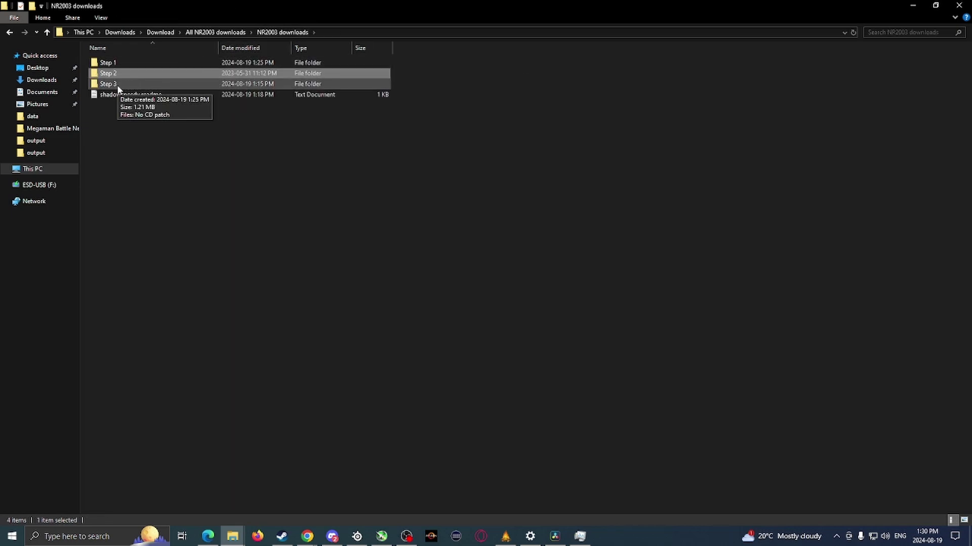
pyautogui.doubleClick(130, 83)
pyautogui.doubleClick(126, 63)
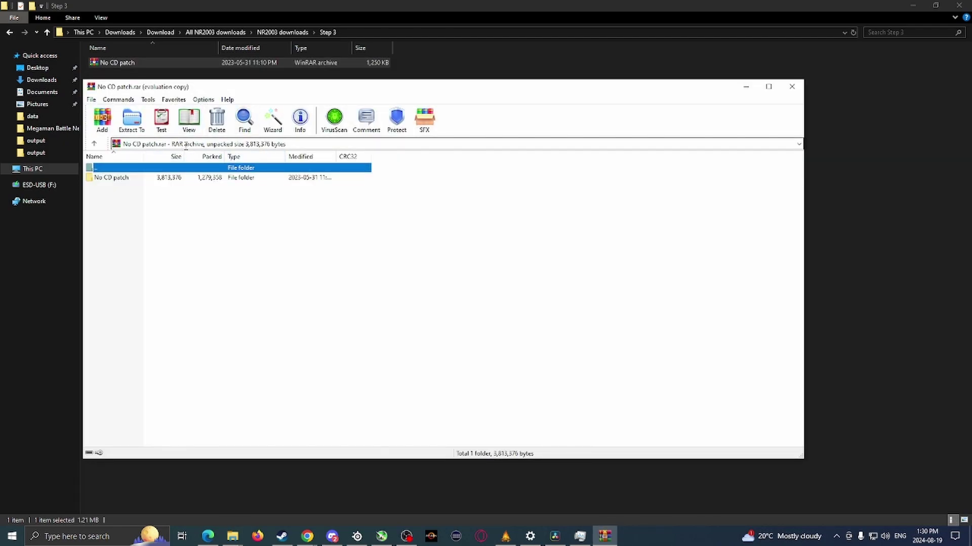
pyautogui.click(134, 123)
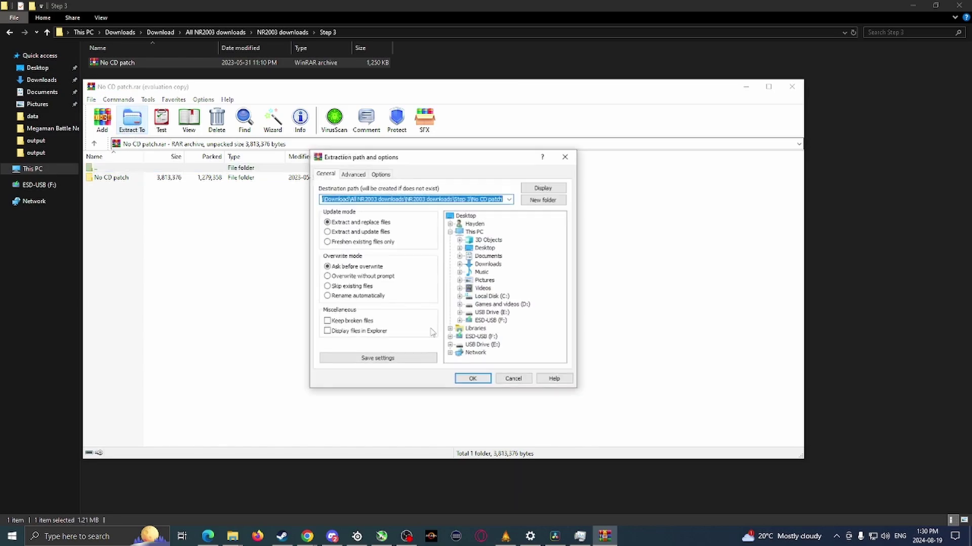
pyautogui.click(472, 380)
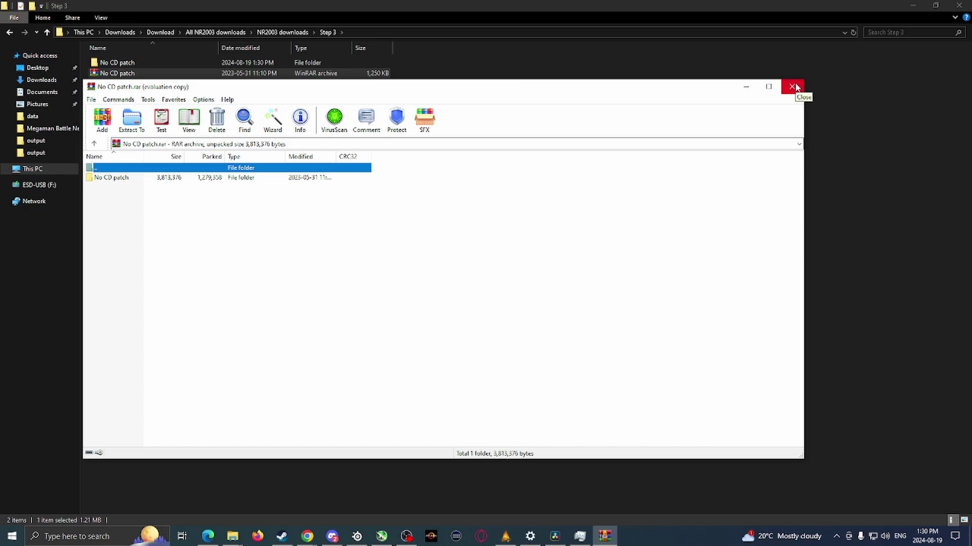
pyautogui.click(792, 87)
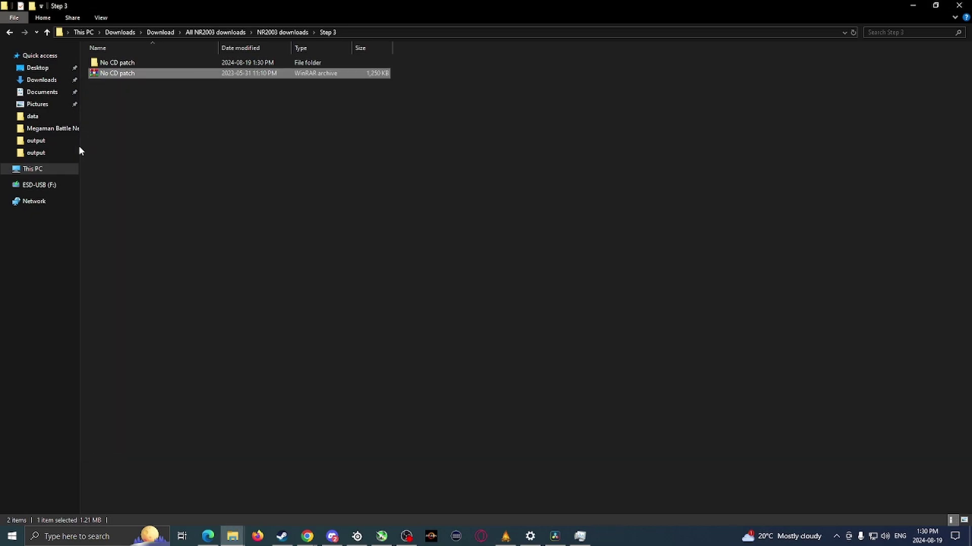
# Open the inner No CD patch folder with Org and Patch, then open a maximized This PC window
pyautogui.doubleClick(146, 63)
pyautogui.doubleClick(119, 64)
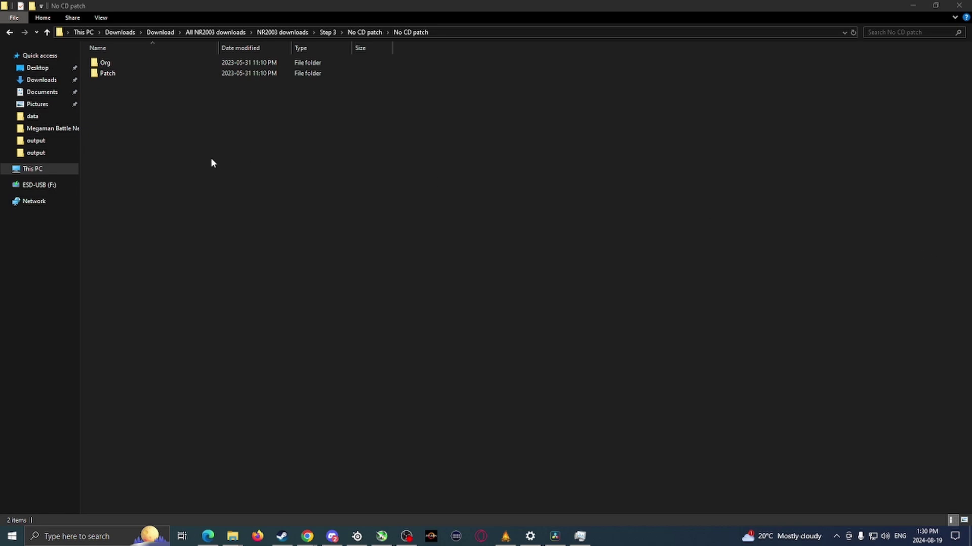
pyautogui.rightClick(111, 64)
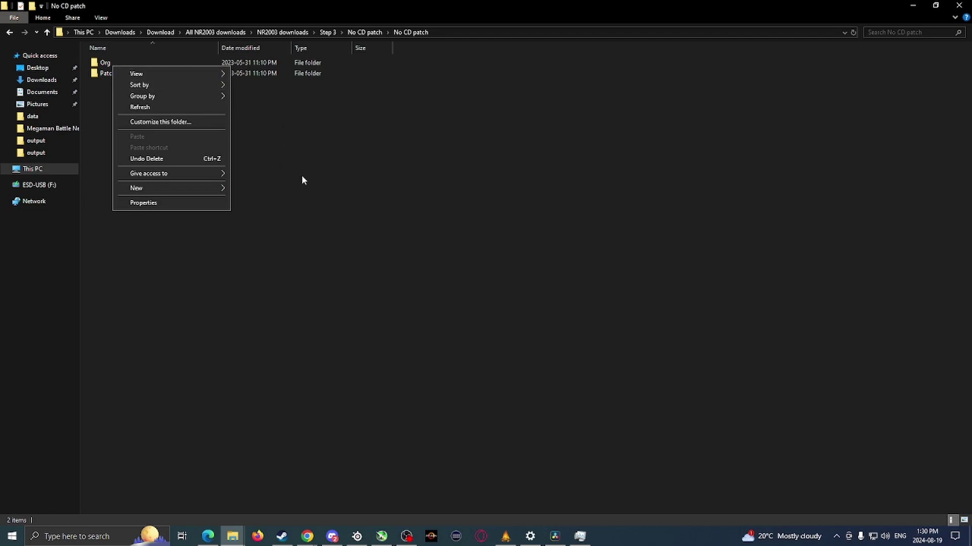
pyautogui.click(601, 167)
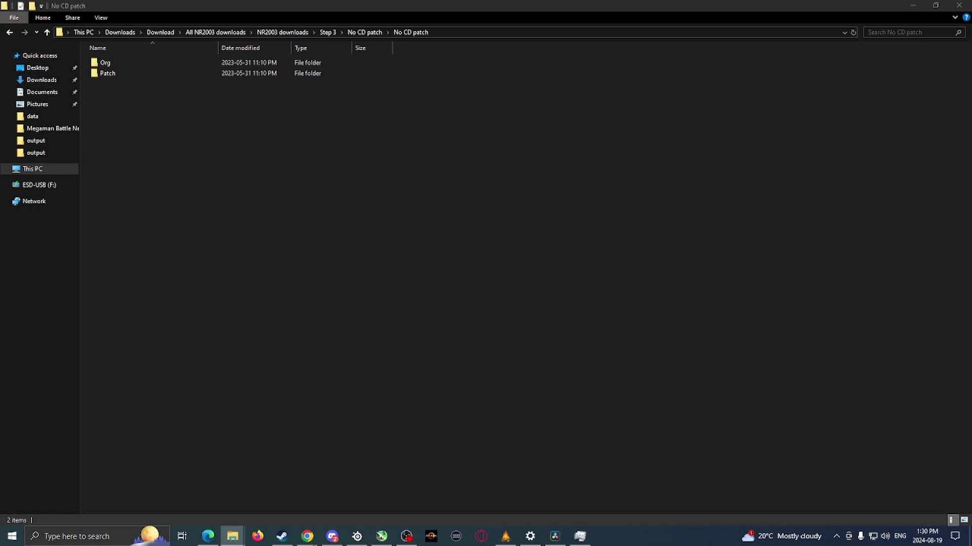
pyautogui.press('super+e')
pyautogui.moveTo(781, 253); pyautogui.dragTo(496, 2)
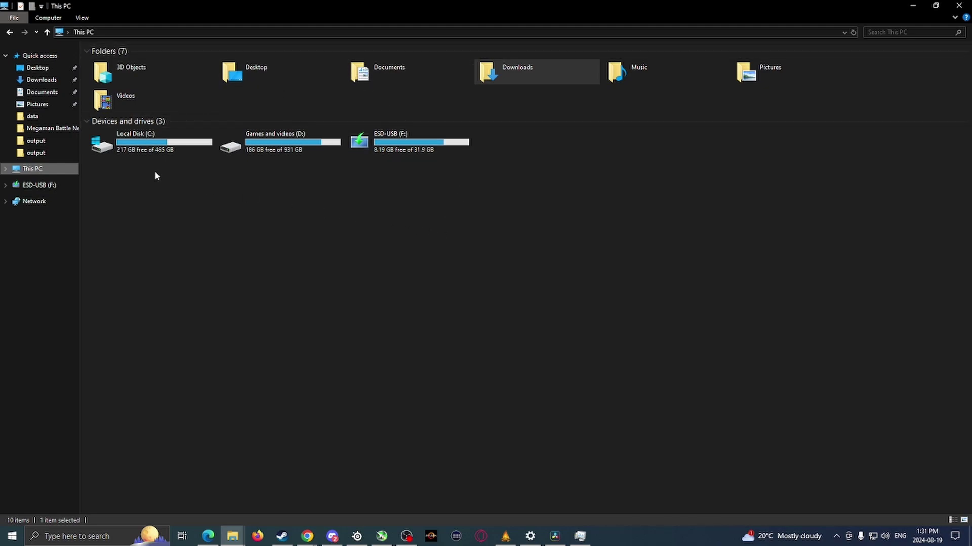
# Browse to C:\Papyrus\NASCAR Racing 2003 Season in the new window
pyautogui.doubleClick(151, 147)
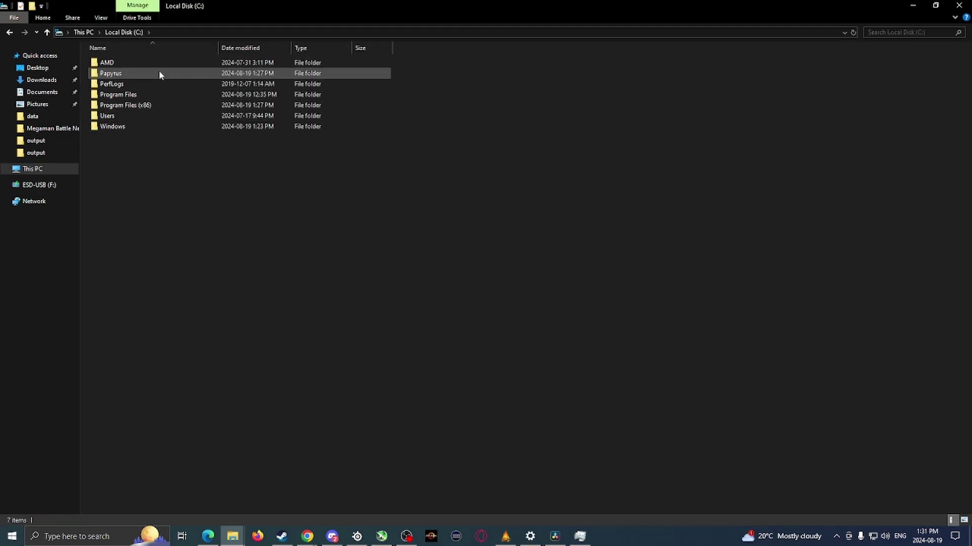
pyautogui.click(121, 71)
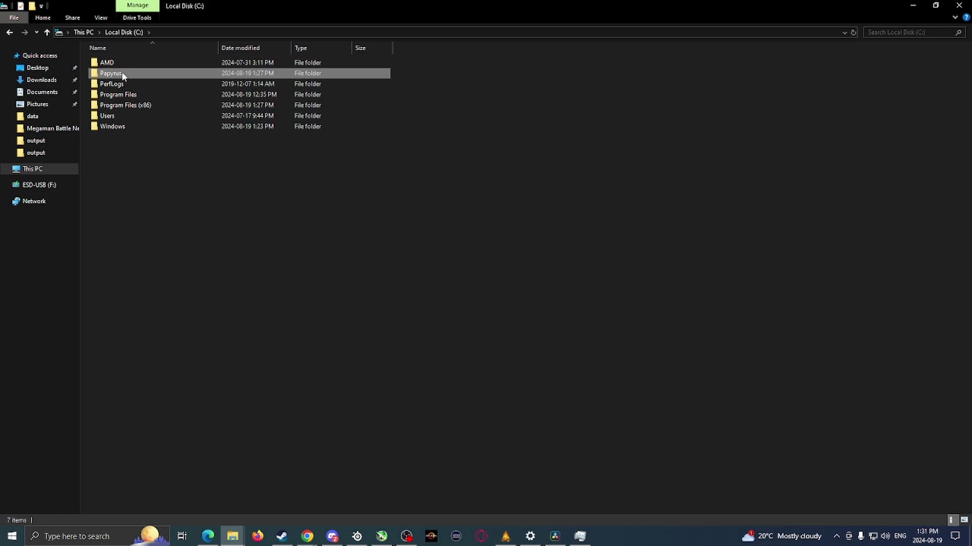
pyautogui.click(121, 71)
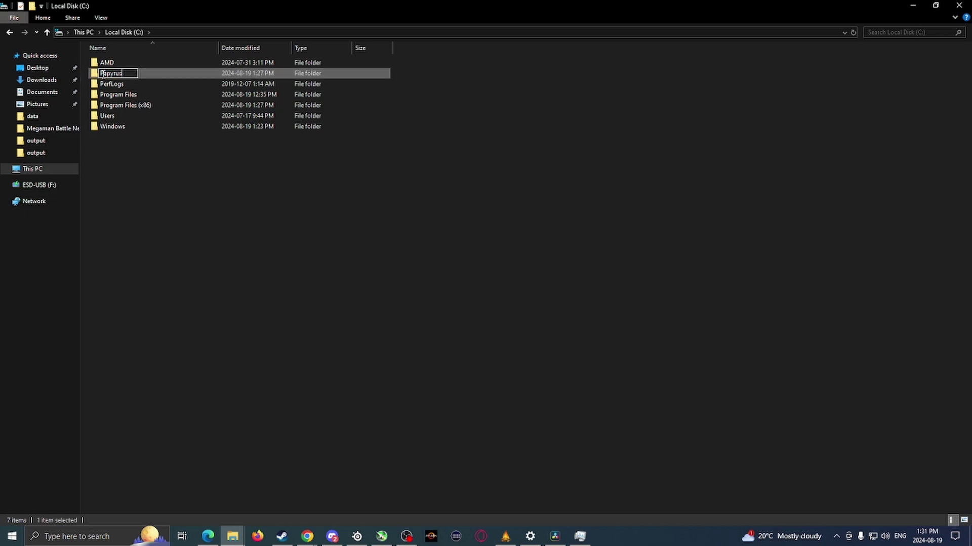
pyautogui.doubleClick(100, 73)
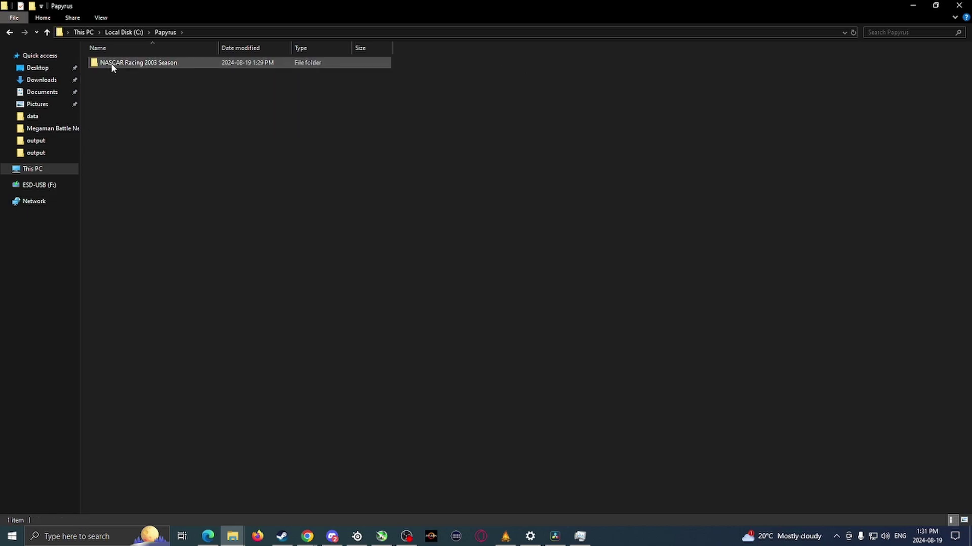
pyautogui.doubleClick(113, 66)
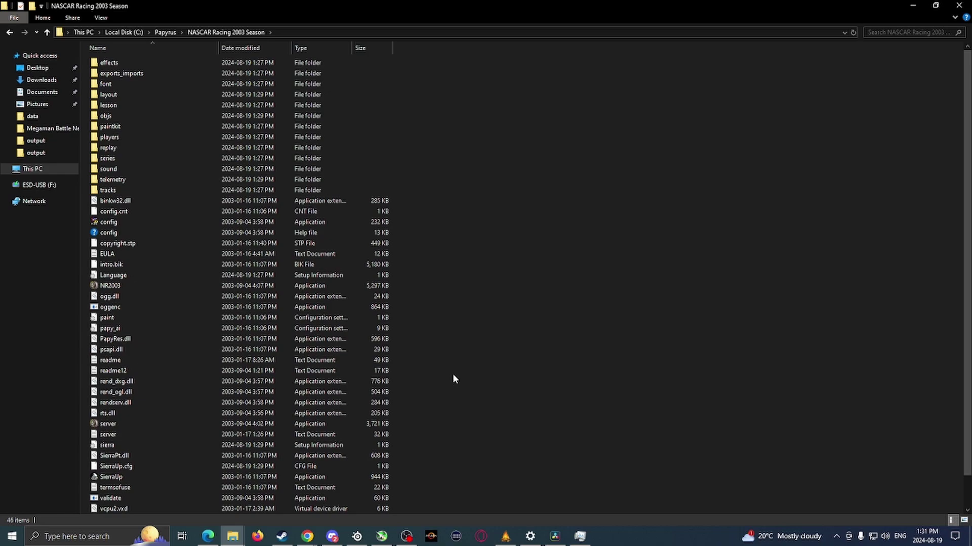
pyautogui.scroll(-1, 169, 417)
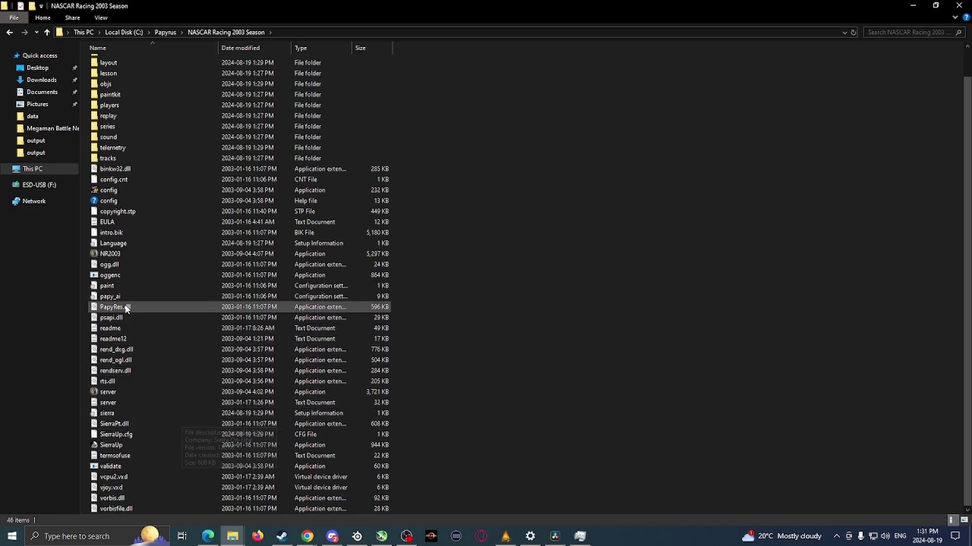
# Cut the NR2003 application from the game folder
pyautogui.click(120, 255)
pyautogui.rightClick(119, 255)
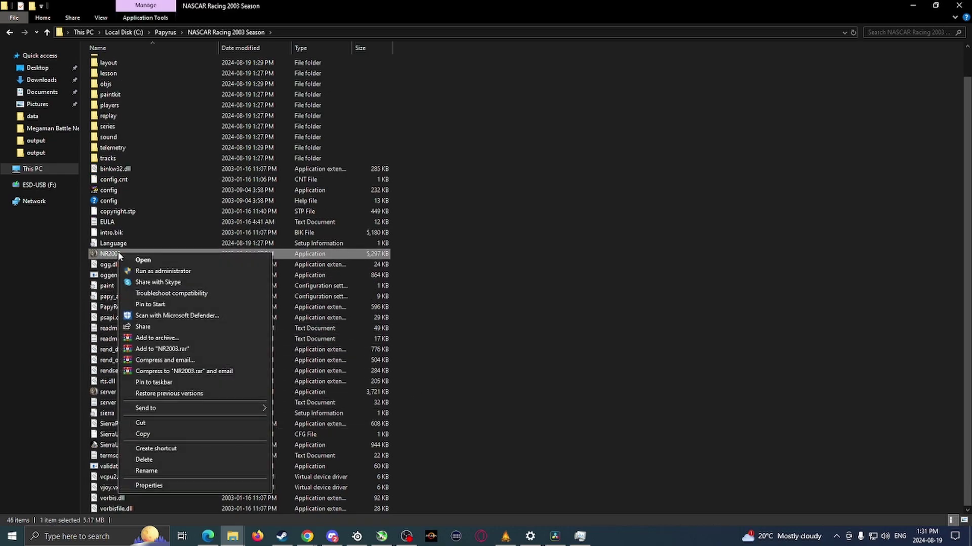
pyautogui.press('Escape')
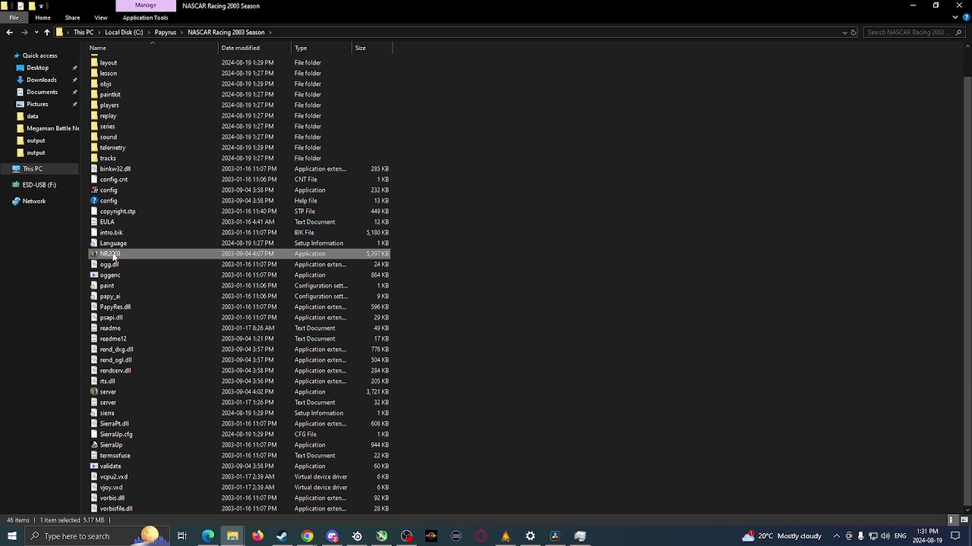
pyautogui.rightClick(126, 258)
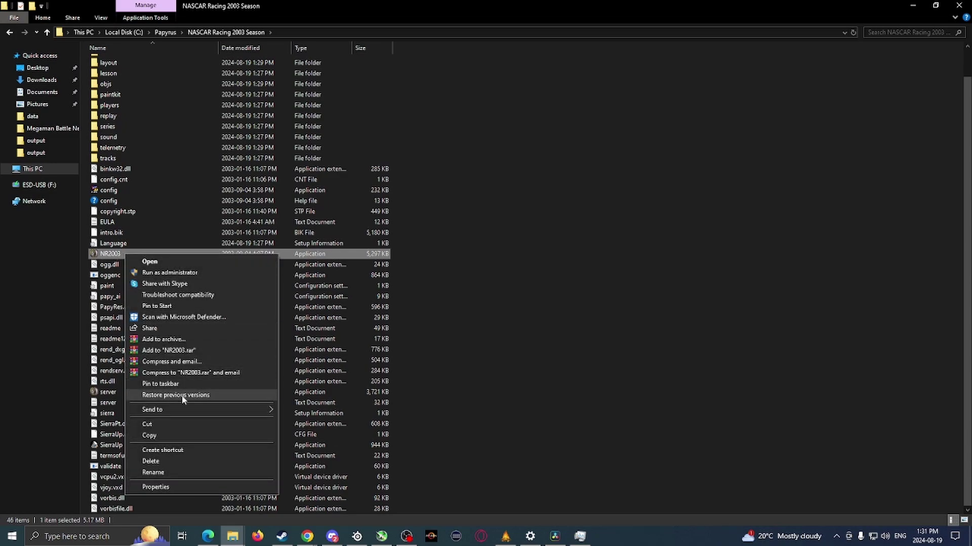
pyautogui.click(174, 425)
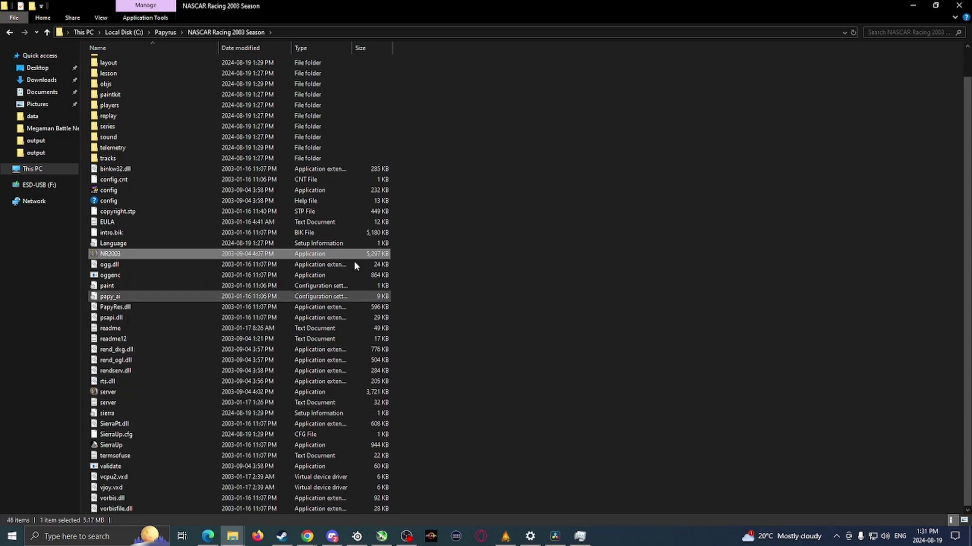
# Minimize the game folder and paste the original NR2003 application into the empty Org folder
pyautogui.click(935, 5)
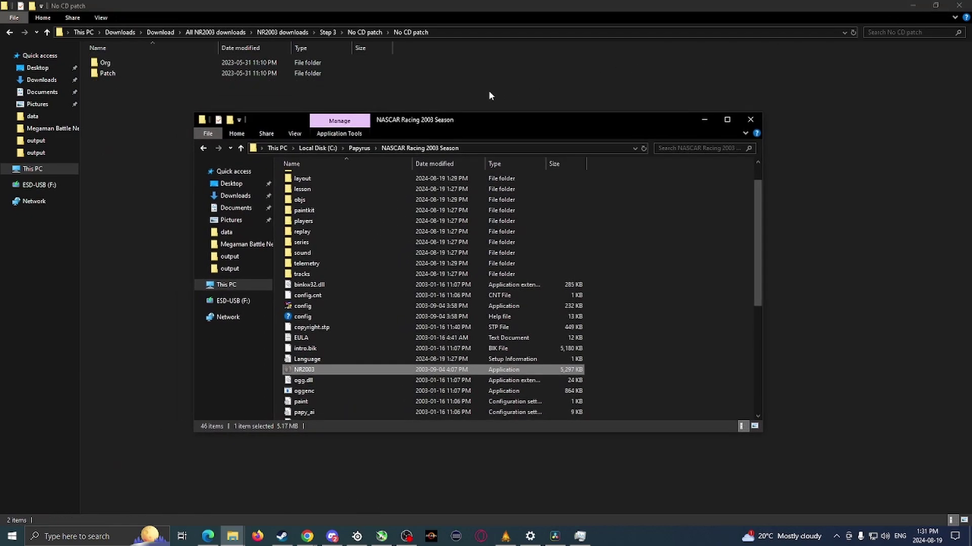
pyautogui.press('super+Down')
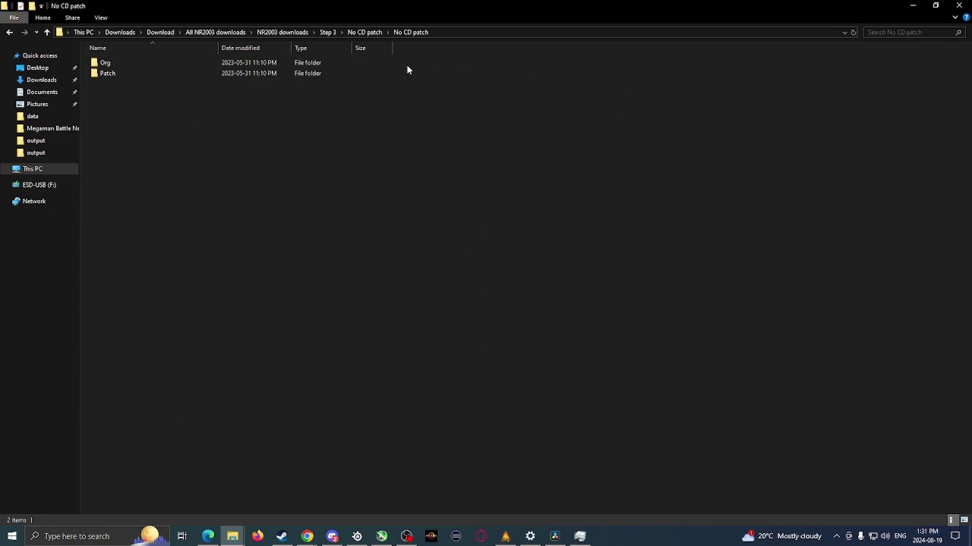
pyautogui.doubleClick(162, 63)
pyautogui.rightClick(330, 127)
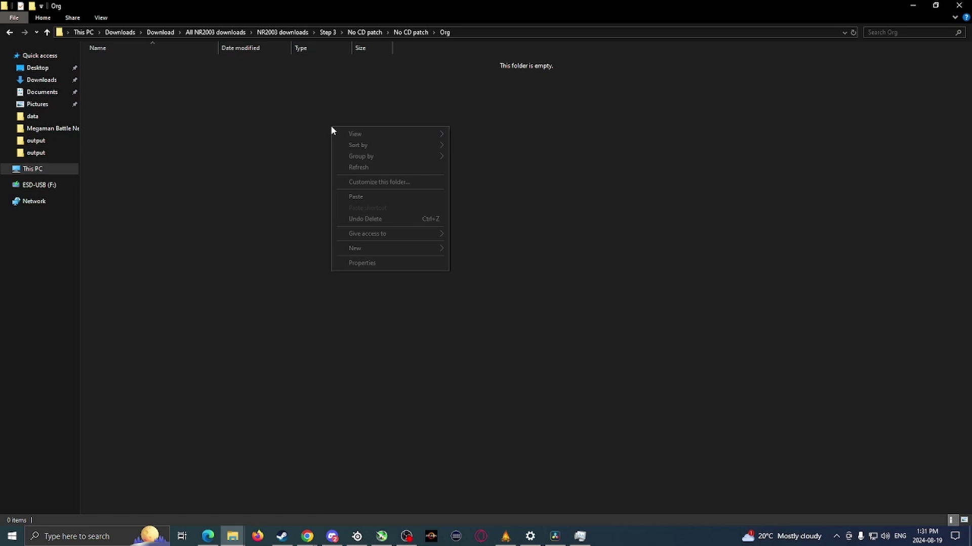
pyautogui.click(383, 197)
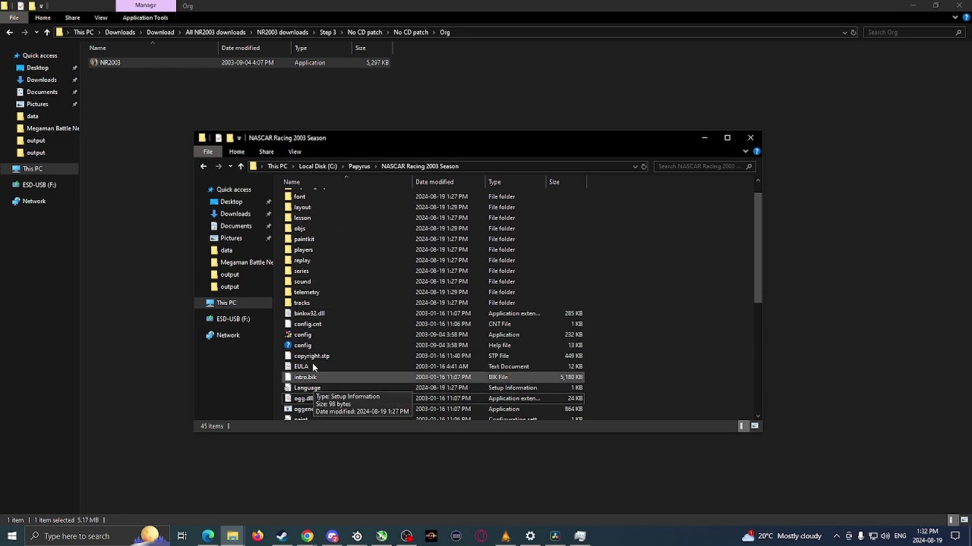
pyautogui.click(448, 123)
# Copy the patched NR2003 from the Patch folder and paste it into the maximized game folder
pyautogui.click(411, 33)
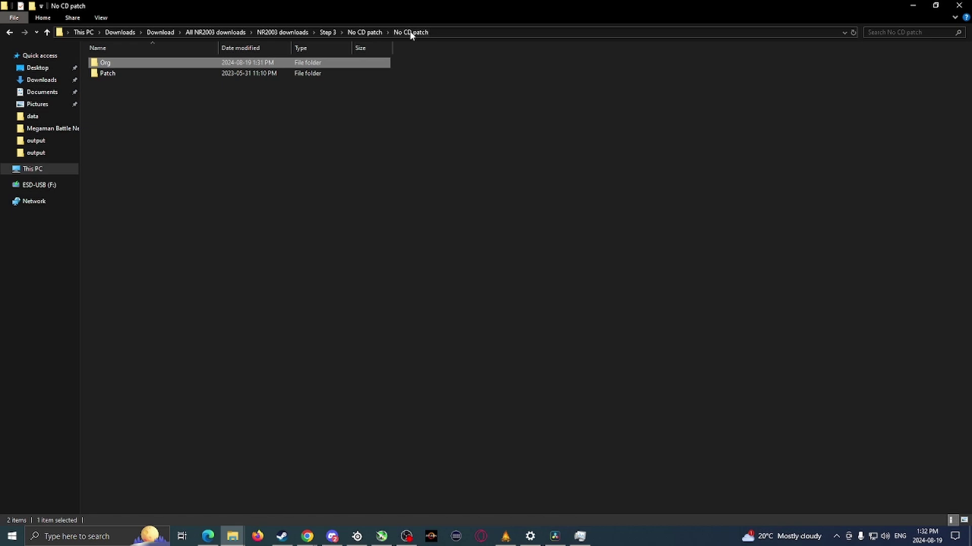
pyautogui.doubleClick(120, 72)
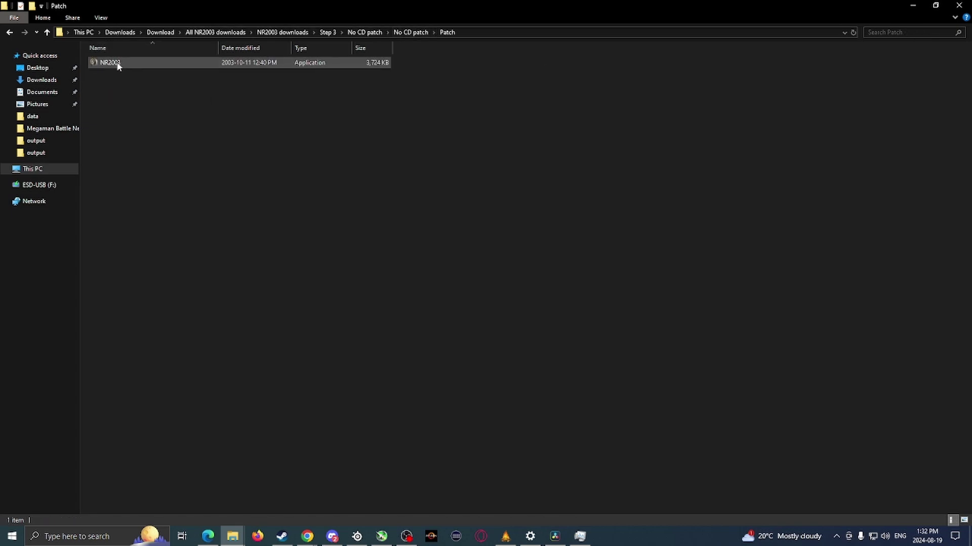
pyautogui.click(118, 66)
pyautogui.rightClick(118, 65)
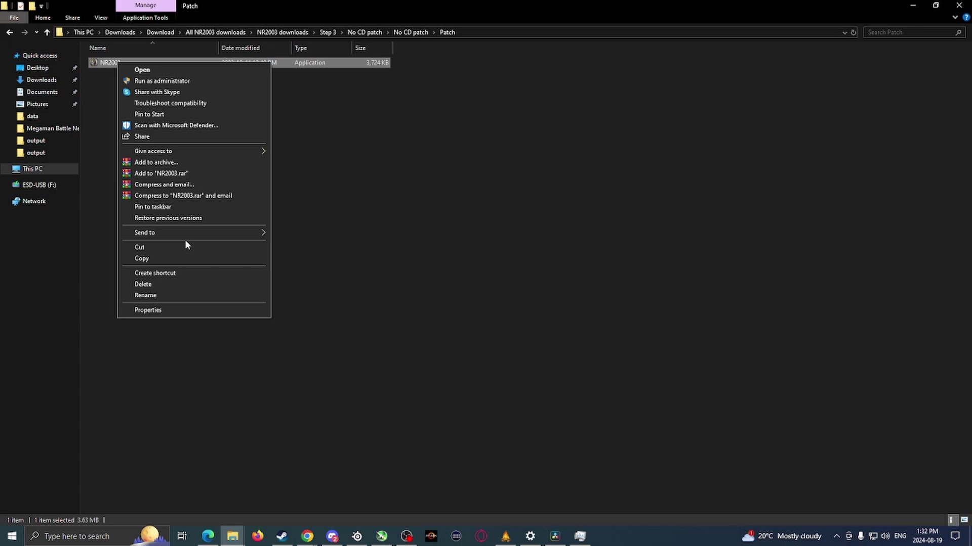
pyautogui.click(172, 261)
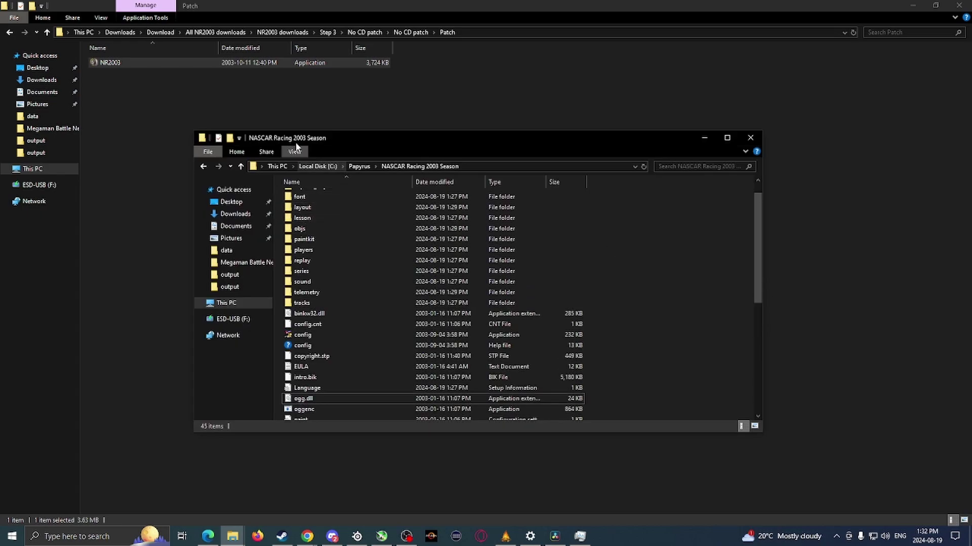
pyautogui.click(727, 139)
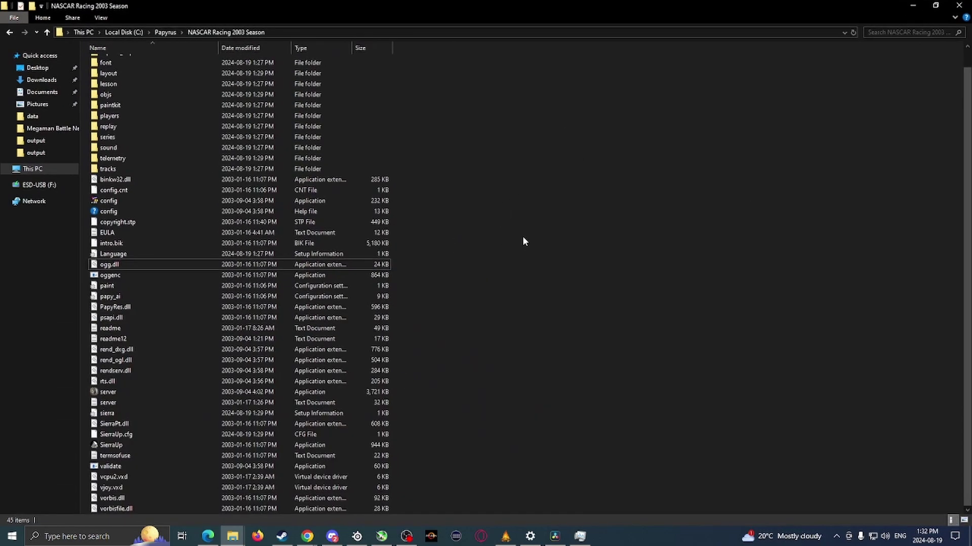
pyautogui.rightClick(507, 203)
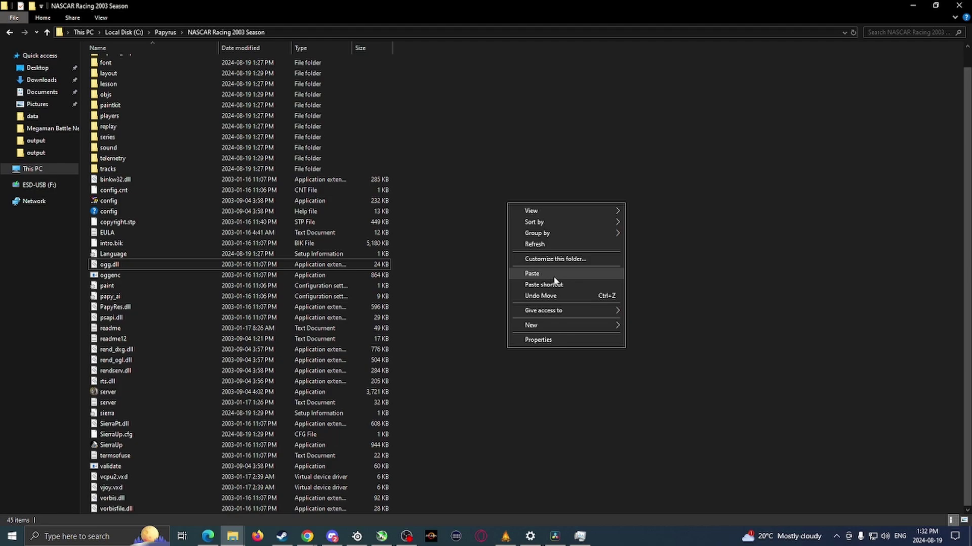
pyautogui.click(553, 276)
pyautogui.click(526, 202)
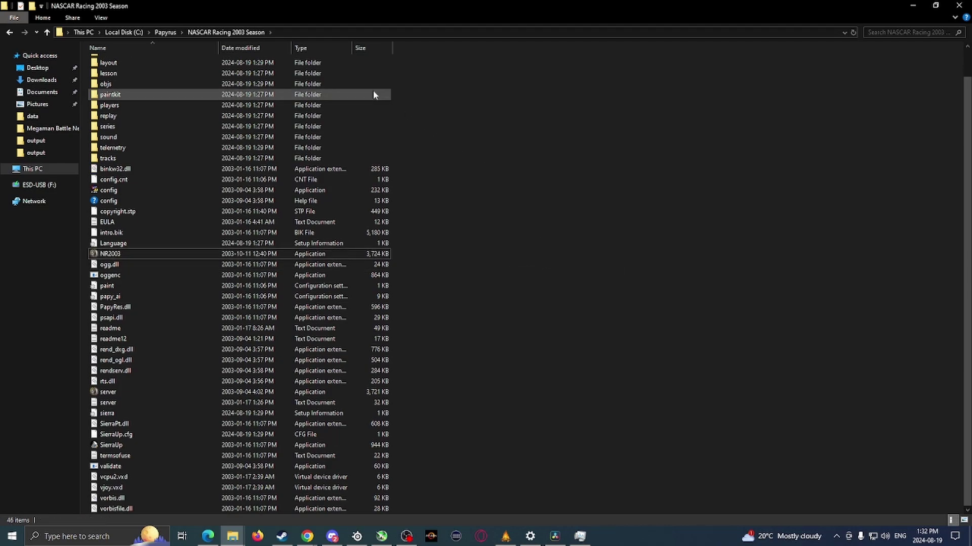
pyautogui.click(110, 255)
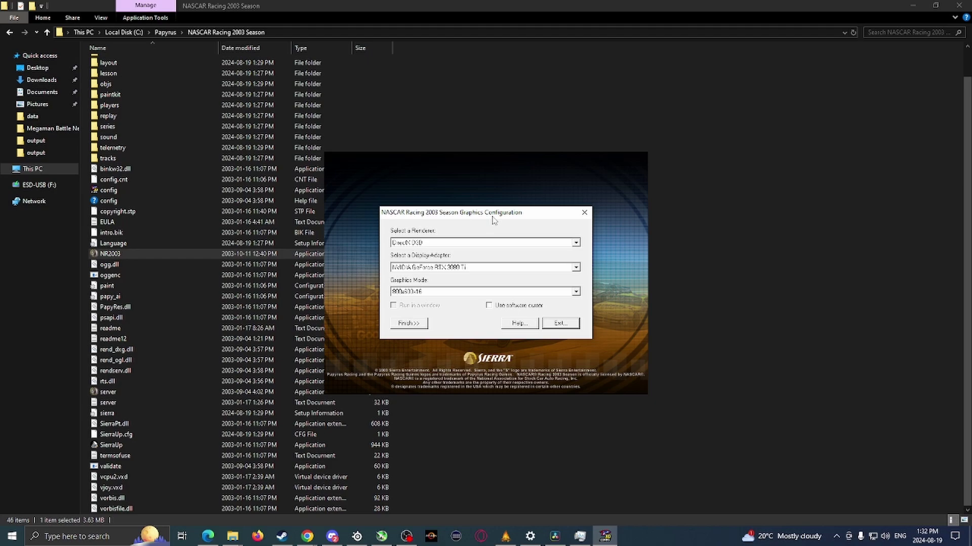
# Choose 1920x1080x32 as the graphics mode
pyautogui.click(576, 292)
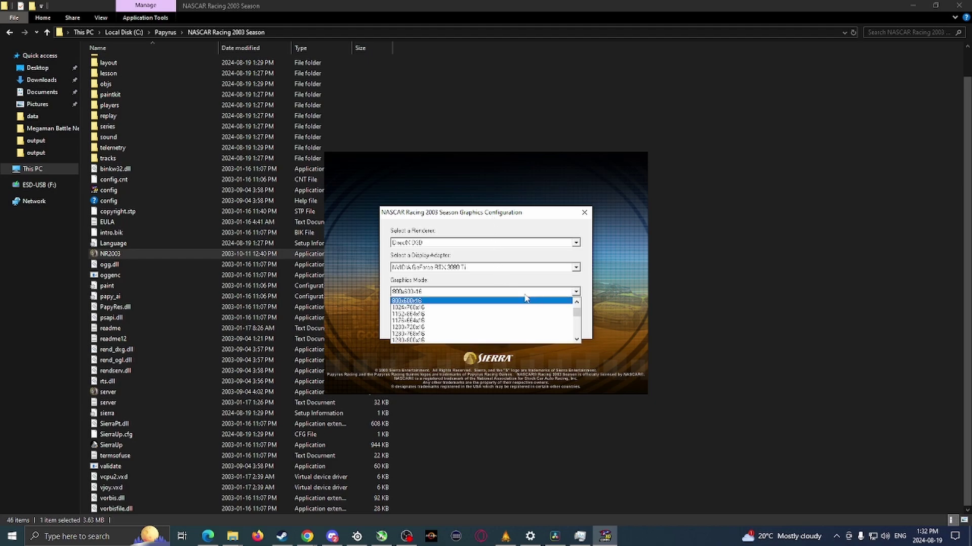
pyautogui.scroll(-3, 441, 334)
pyautogui.scroll(-4, 441, 334)
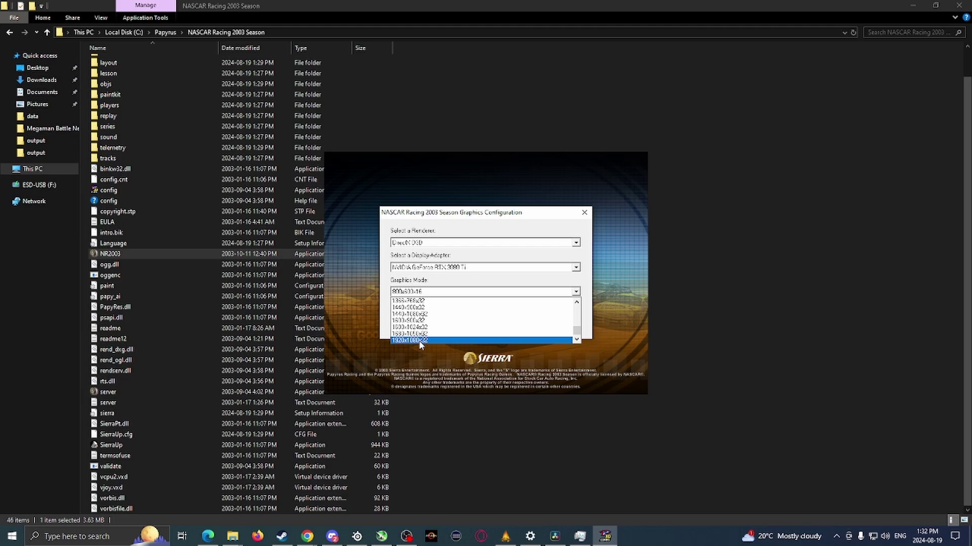
pyautogui.click(419, 340)
pyautogui.click(468, 296)
pyautogui.scroll(8, 488, 317)
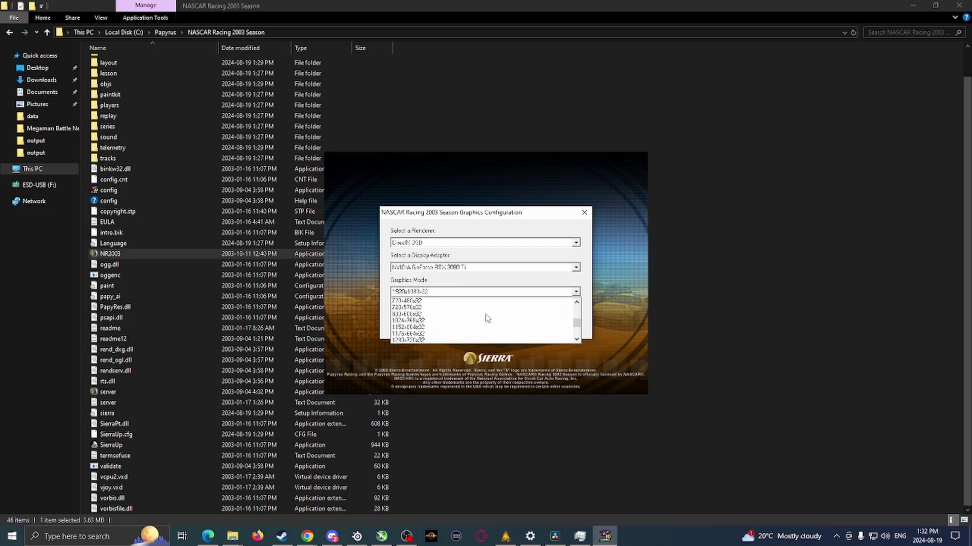
pyautogui.click(533, 227)
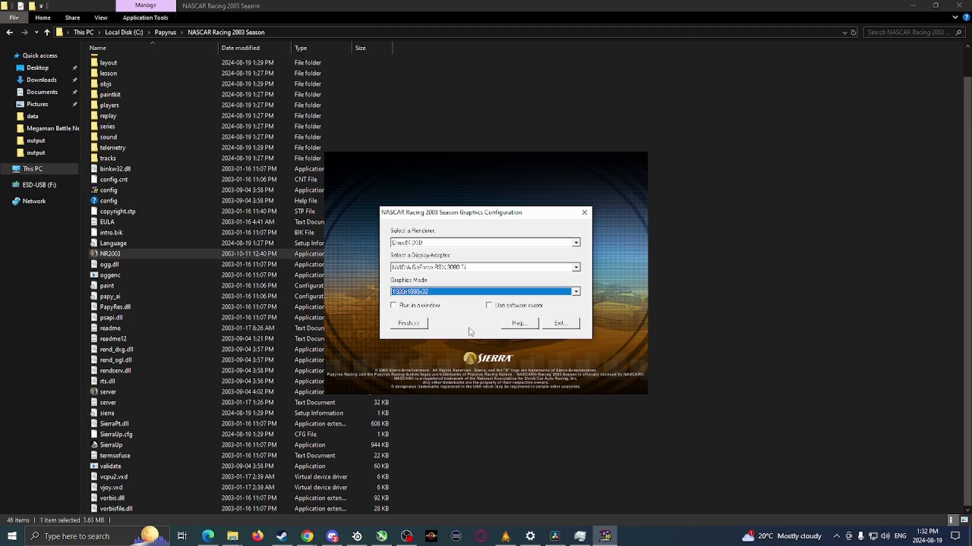
# Keep the RTX 3080 Ti adapter and Direct3D renderer, then finish and accept the warning
pyautogui.click(442, 268)
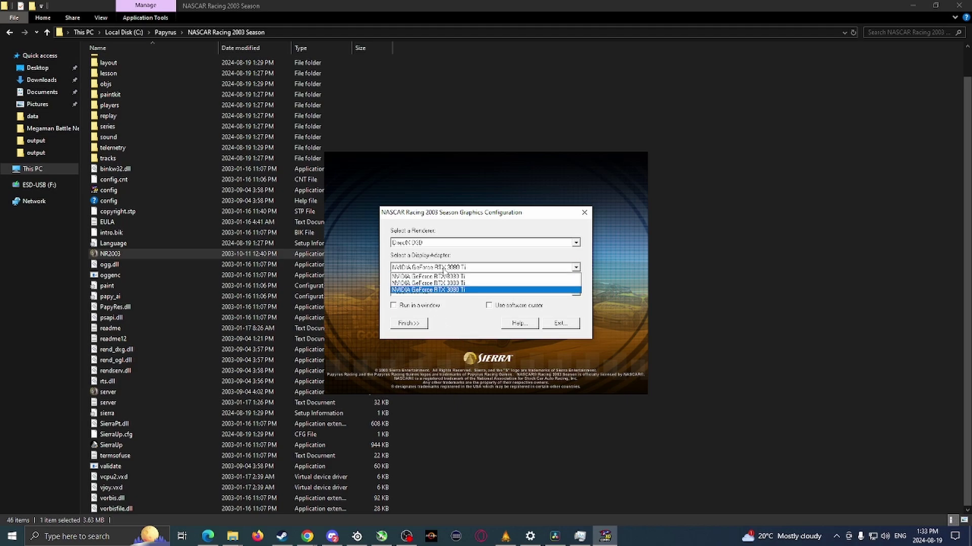
pyautogui.click(444, 273)
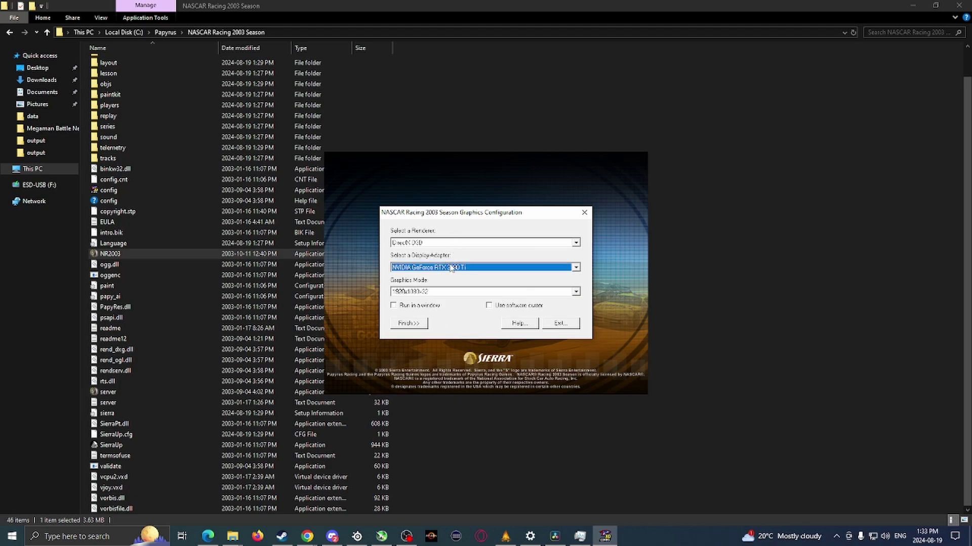
pyautogui.click(443, 244)
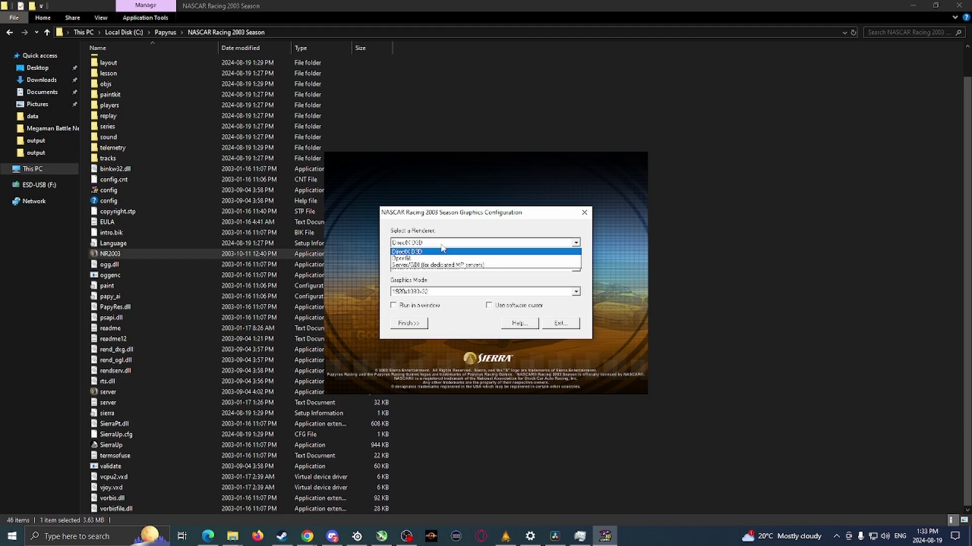
pyautogui.click(442, 248)
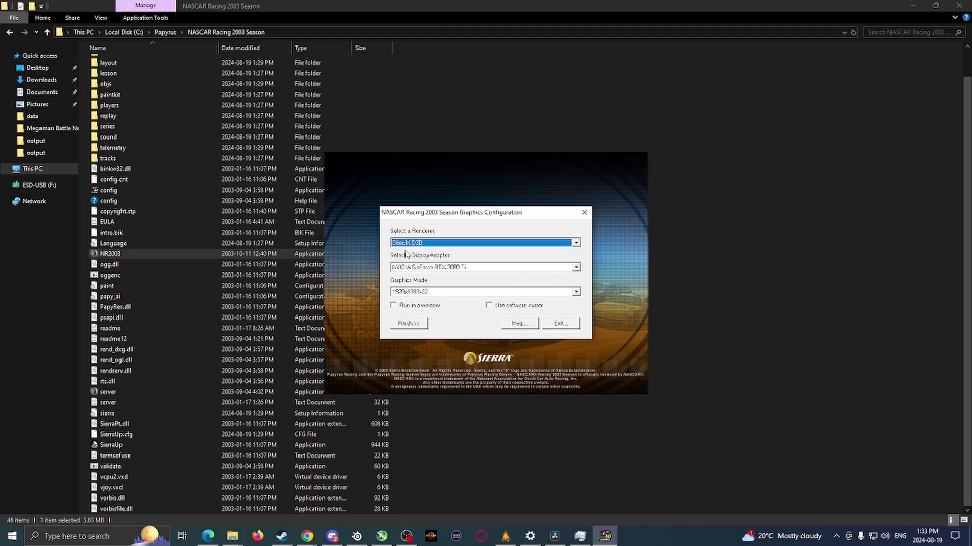
pyautogui.click(408, 324)
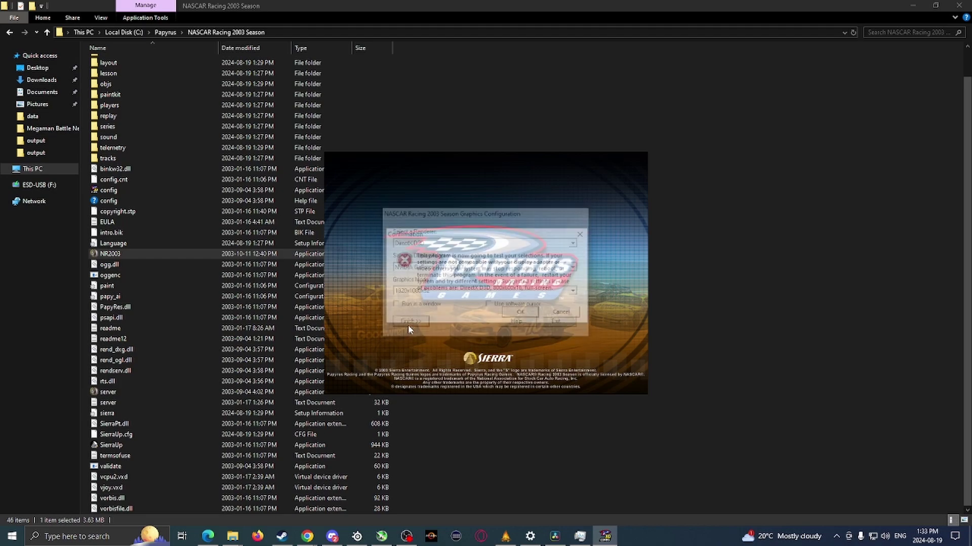
pyautogui.click(520, 314)
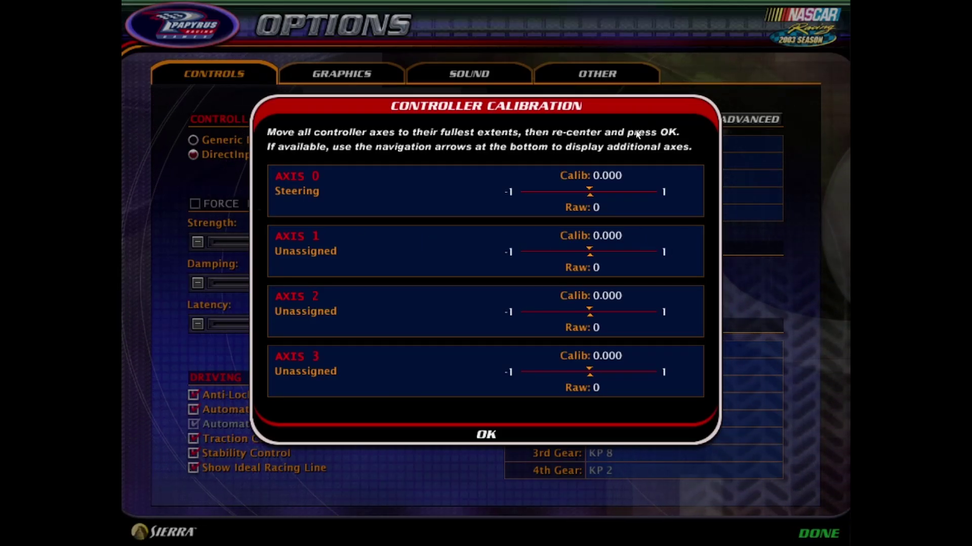
# Dismiss calibration and map steering to KP 4/KP 6, throttle to KP 8, brake to KP 0
pyautogui.click(489, 436)
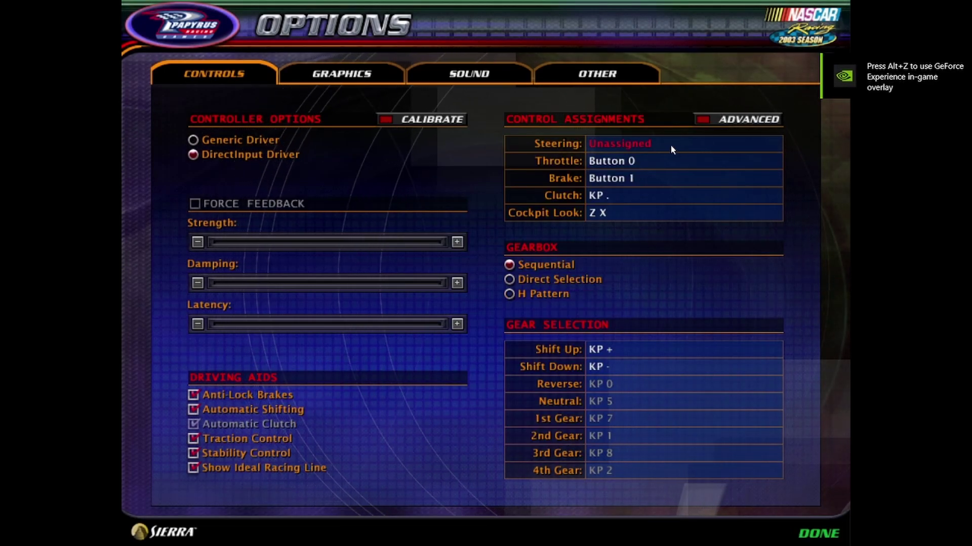
pyautogui.click(628, 147)
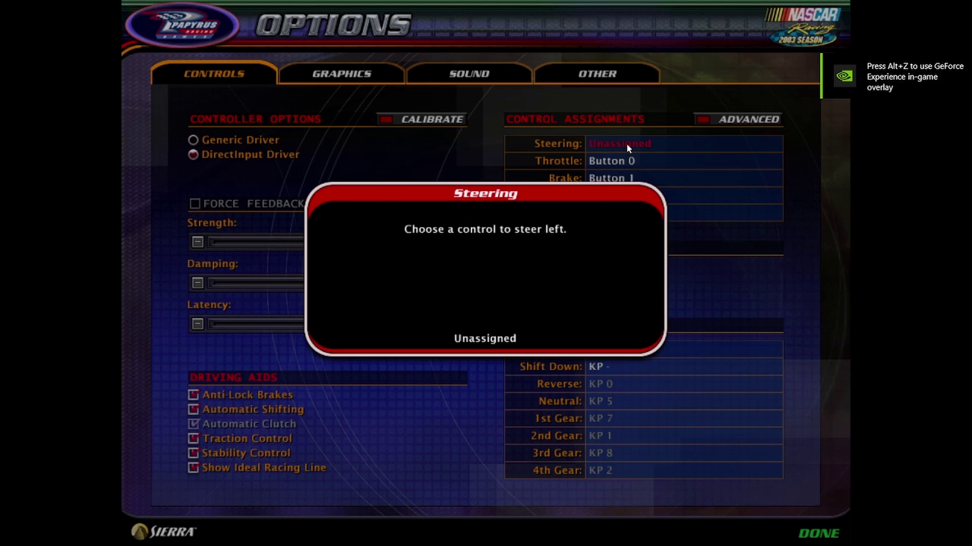
pyautogui.press('KP_4')
pyautogui.press('KP_6')
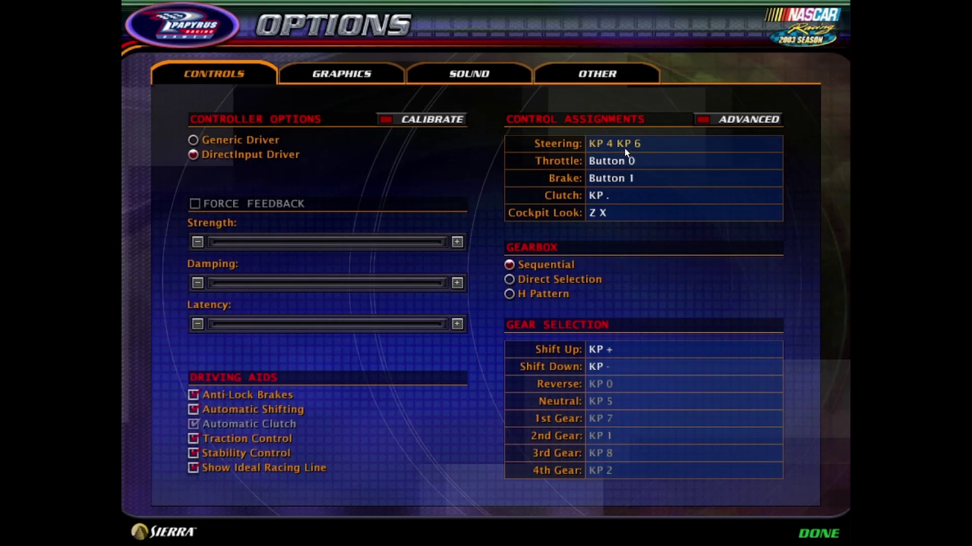
pyautogui.click(621, 159)
pyautogui.press('KP_8')
pyautogui.click(624, 179)
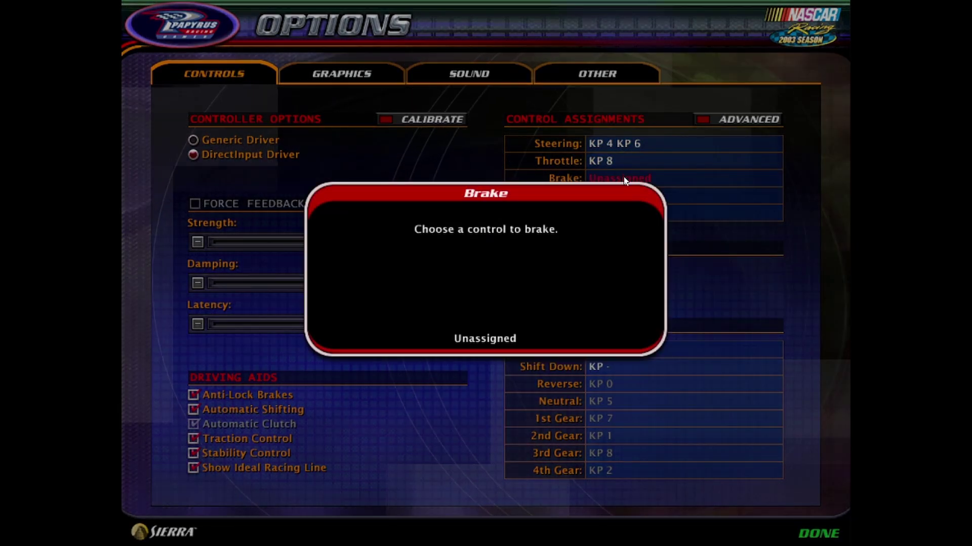
pyautogui.press('KP_0')
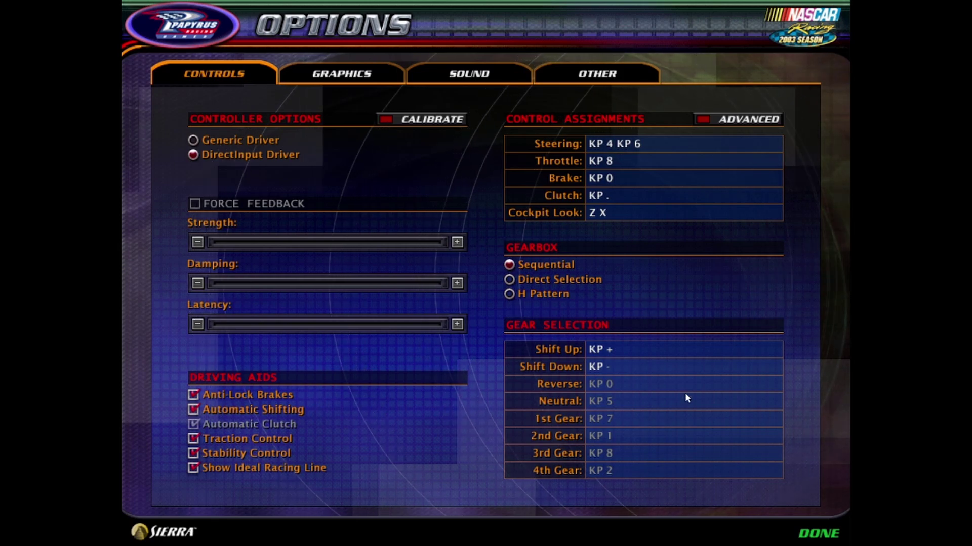
# Back at the main menu, set up a single race at Daytona and get into the car
pyautogui.click(830, 540)
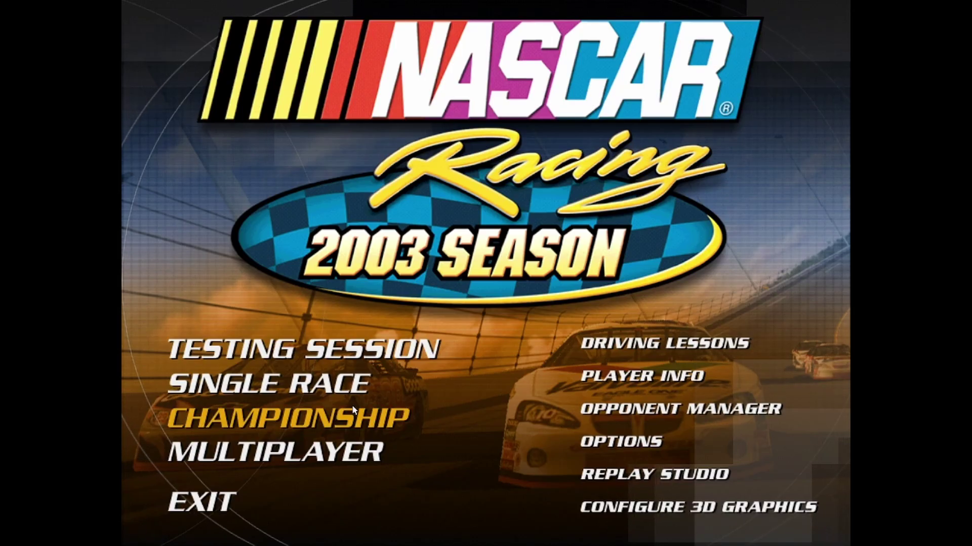
pyautogui.click(347, 383)
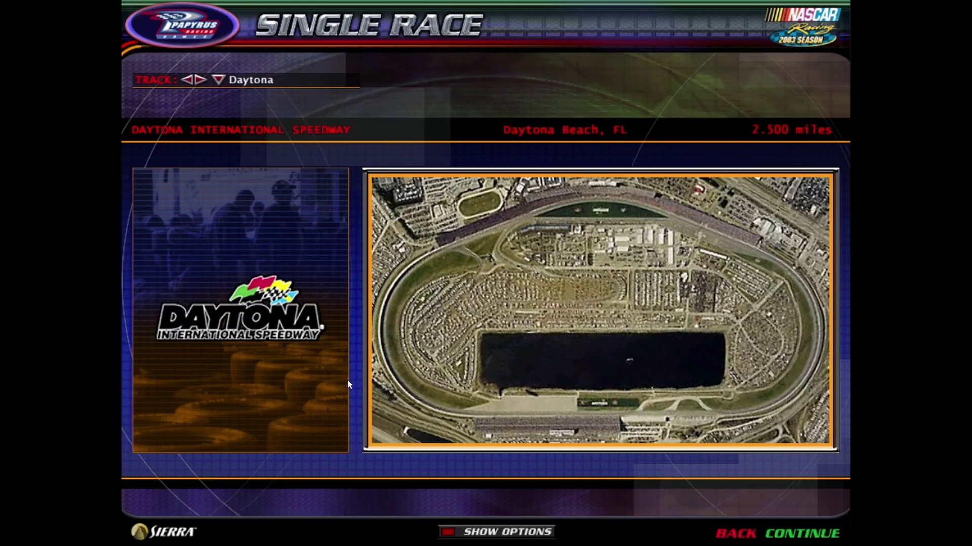
pyautogui.click(802, 537)
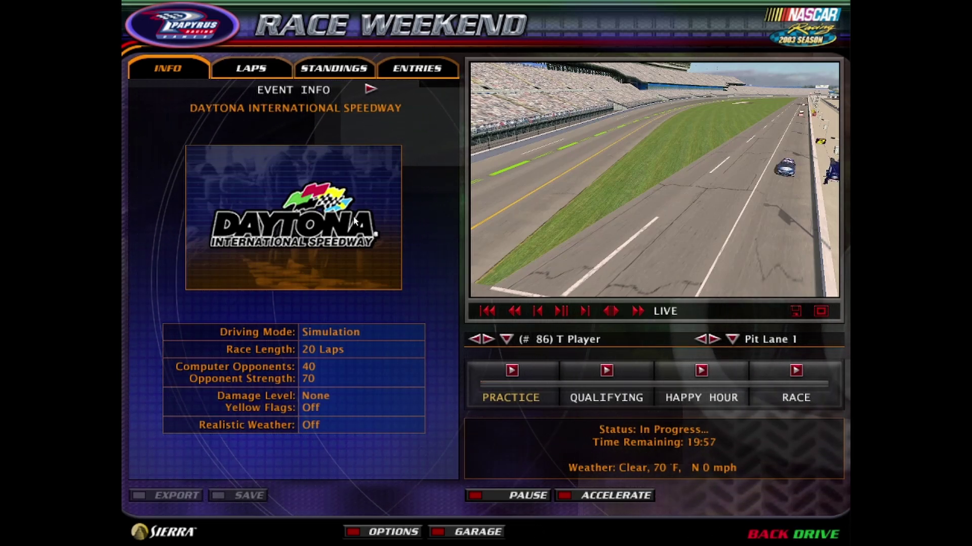
pyautogui.click(833, 540)
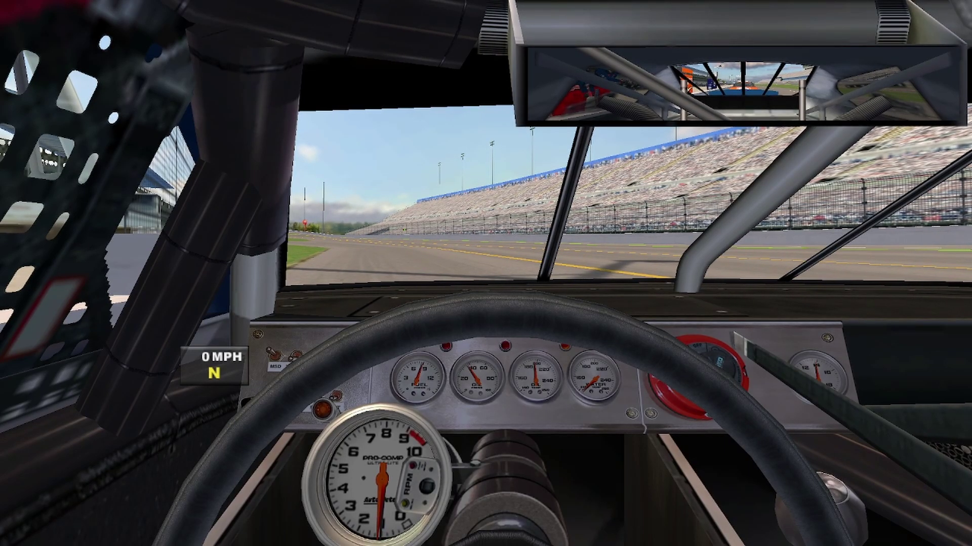
# Switch to the chase camera and accelerate out of the pit stall onto the track
pyautogui.press('F10')
pyautogui.press('F10')
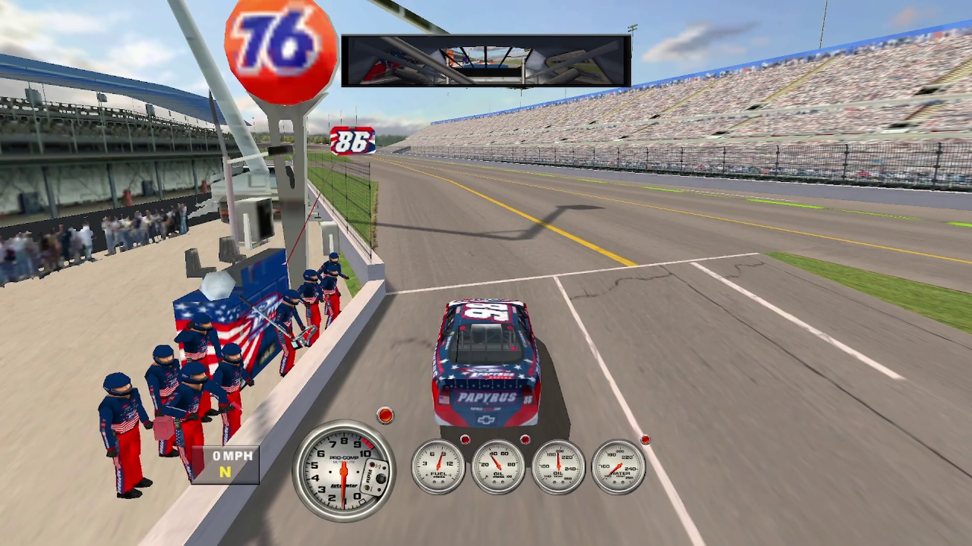
pyautogui.press('Up')
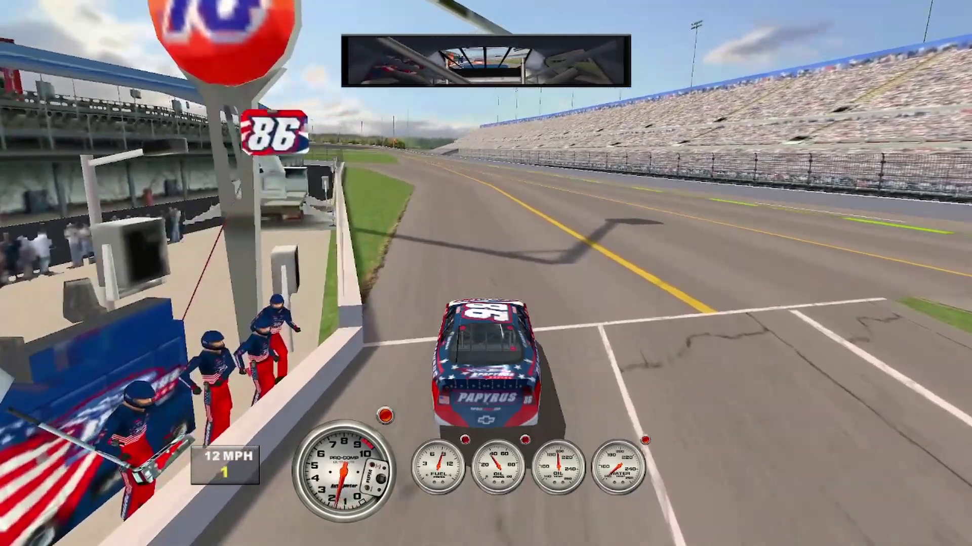
pyautogui.press('Up')
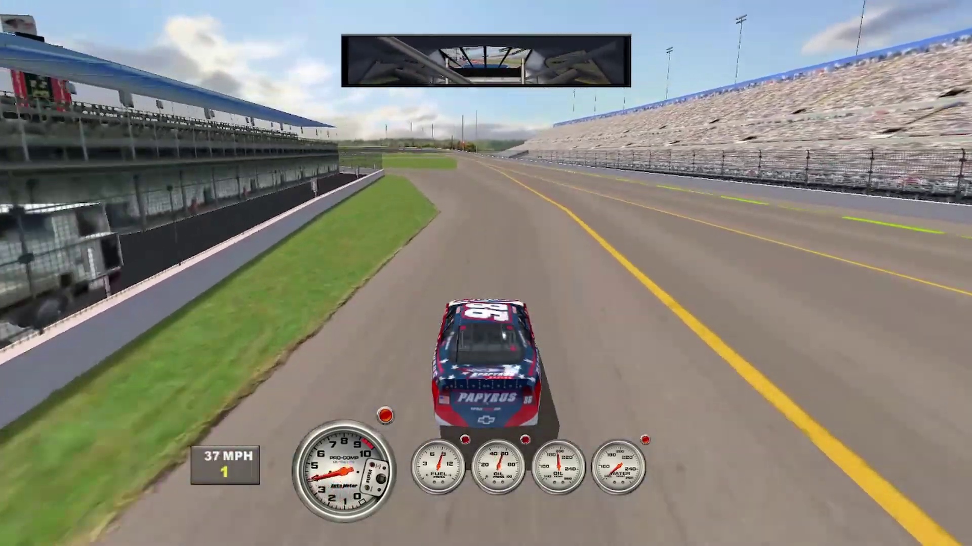
pyautogui.press('Up')
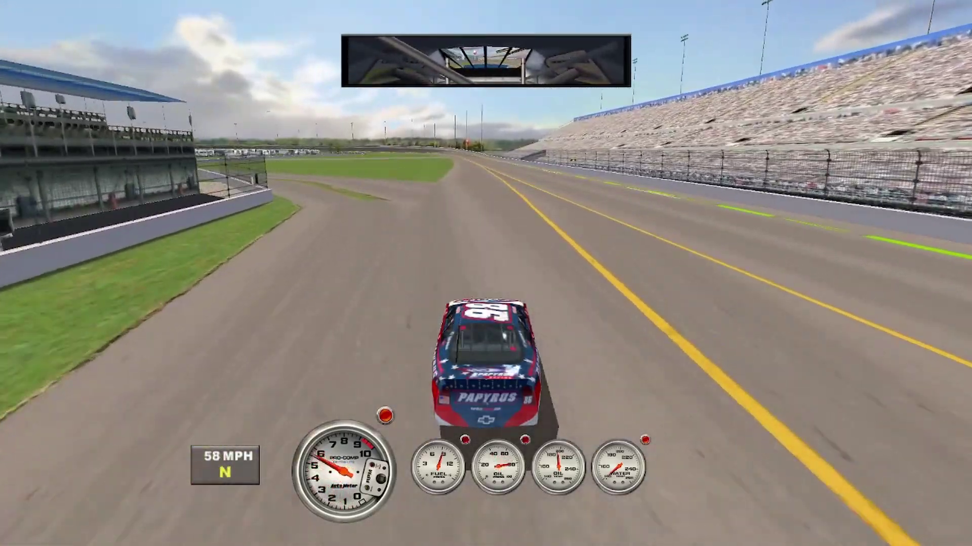
pyautogui.press('Up')
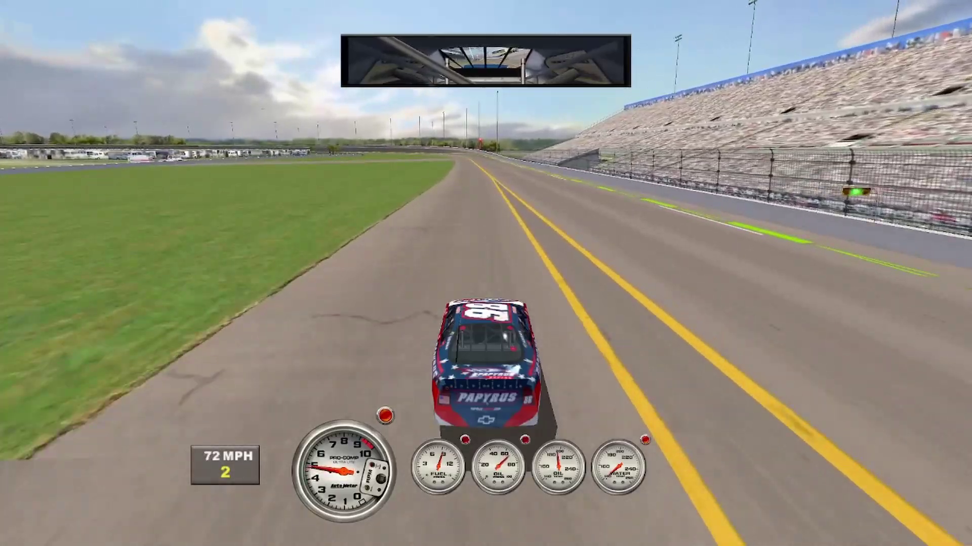
pyautogui.press('Up')
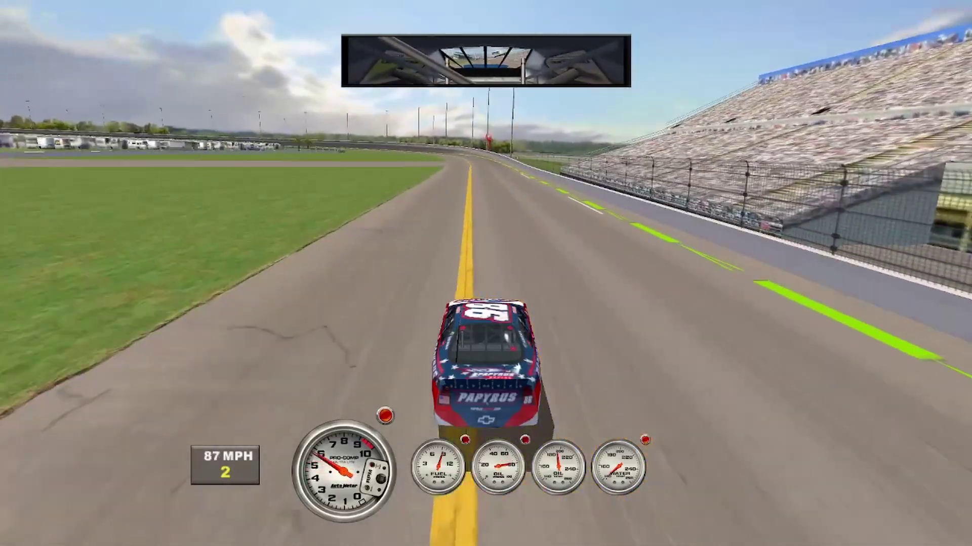
pyautogui.press('Up')
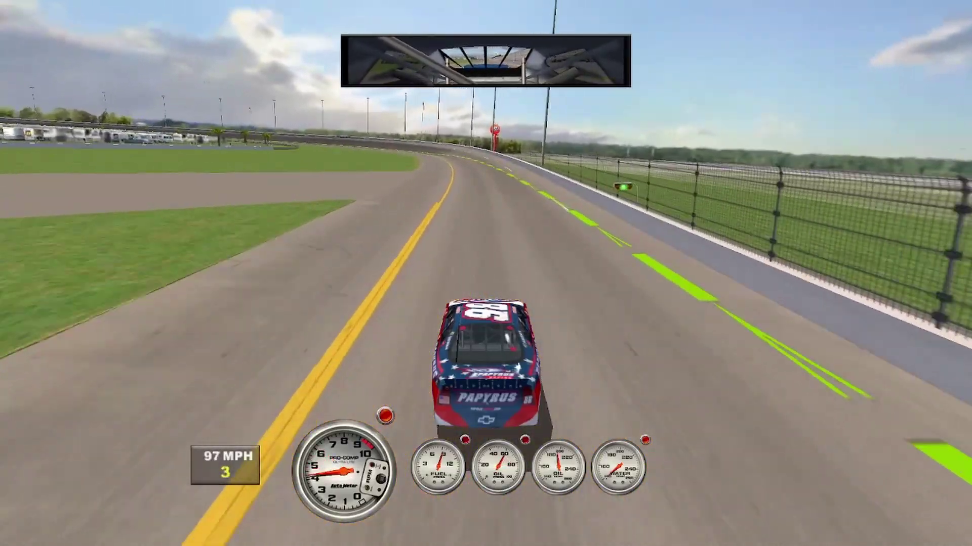
pyautogui.press('Up')
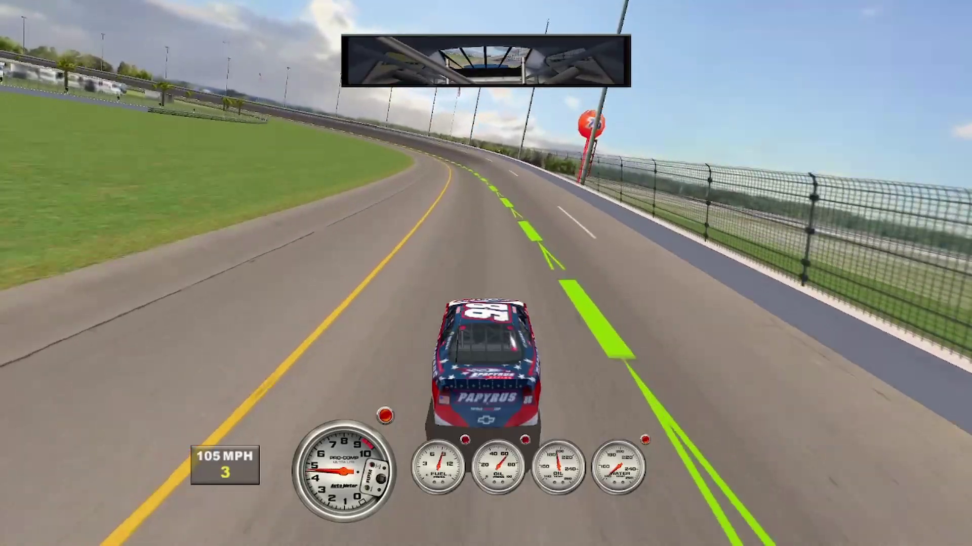
pyautogui.press('Up')
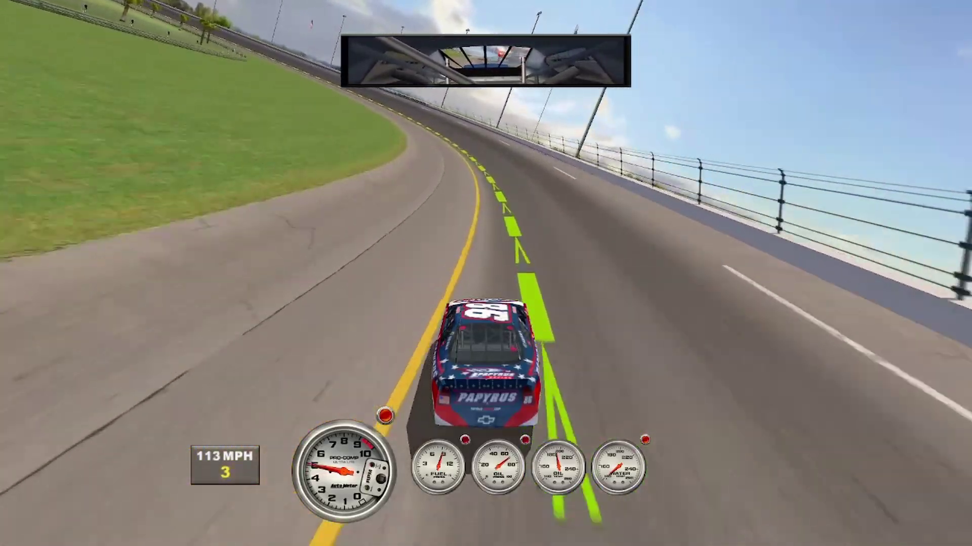
pyautogui.press('Up')
# Build speed through the banking and down the straight to 154 MPH, then get out of the car
pyautogui.press('Up')
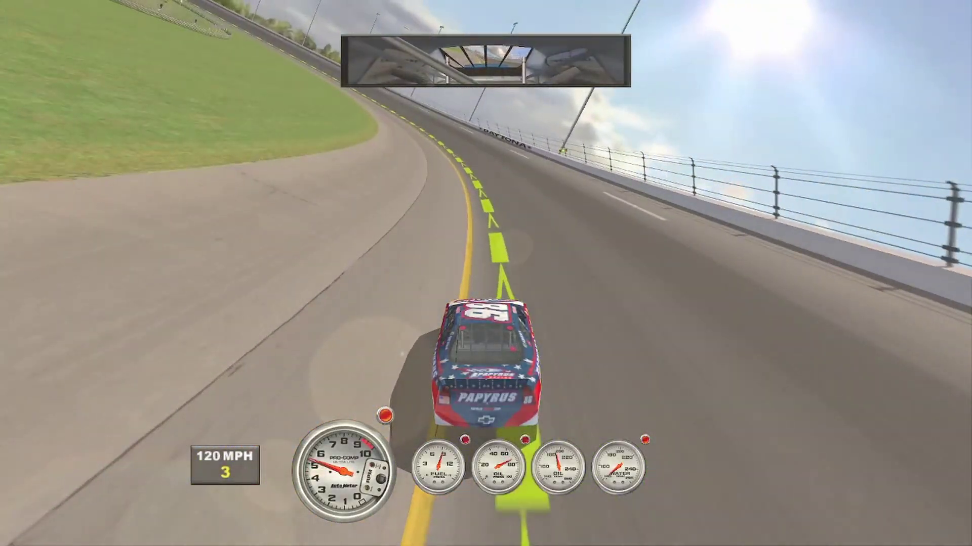
pyautogui.press('Up')
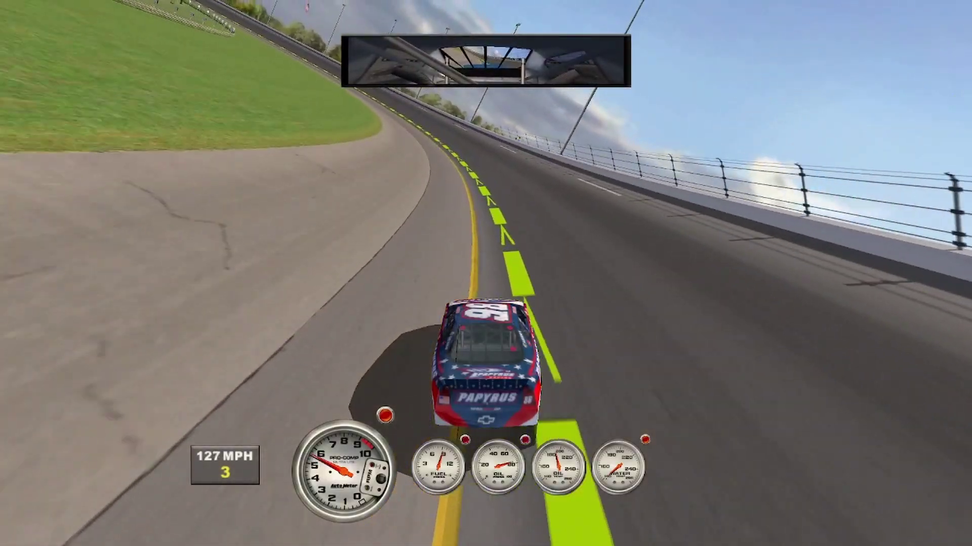
pyautogui.press('Up')
pyautogui.press('Up')
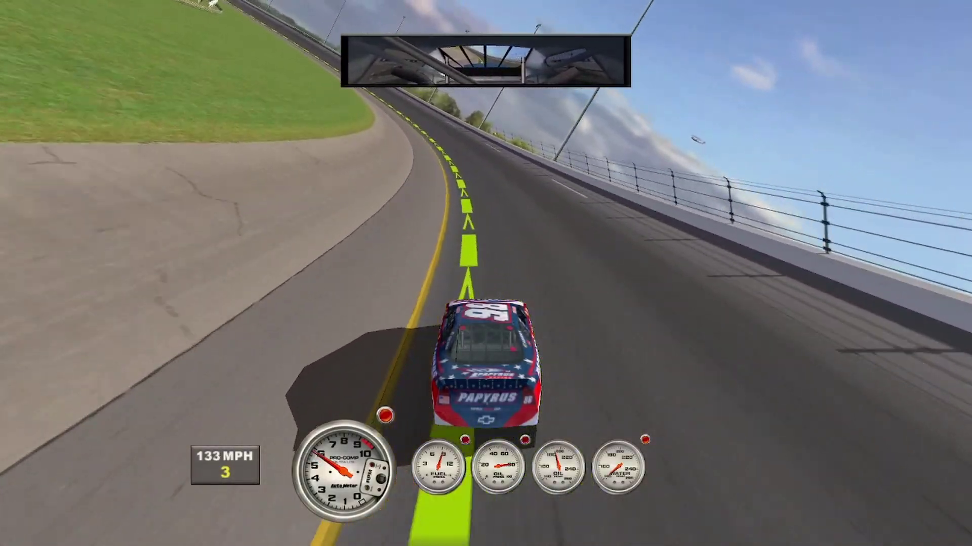
pyautogui.press('Up')
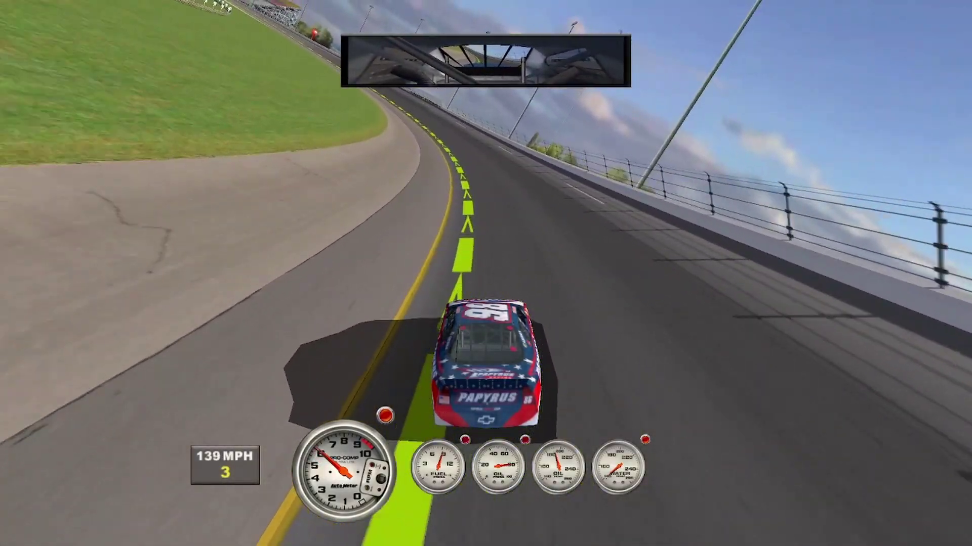
pyautogui.press('Up')
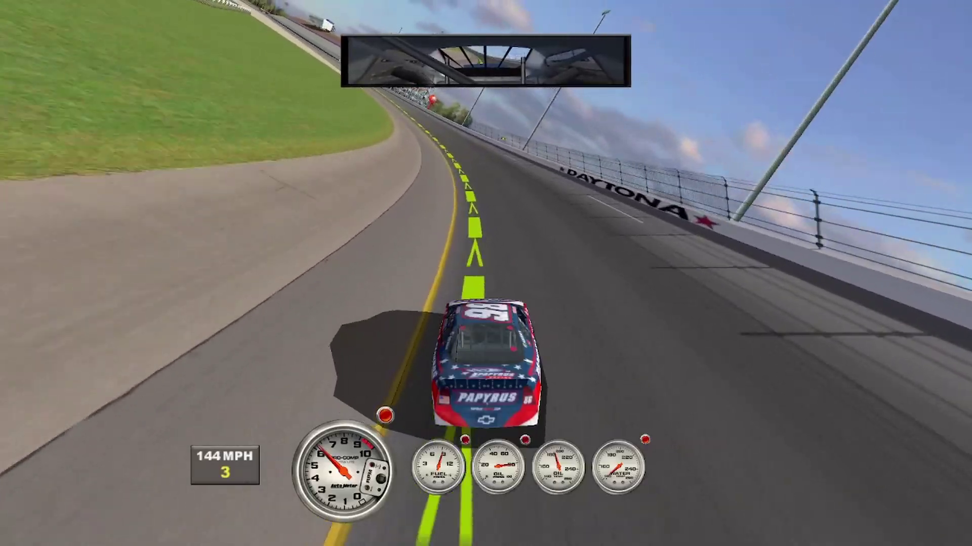
pyautogui.press('a')
pyautogui.press('Up')
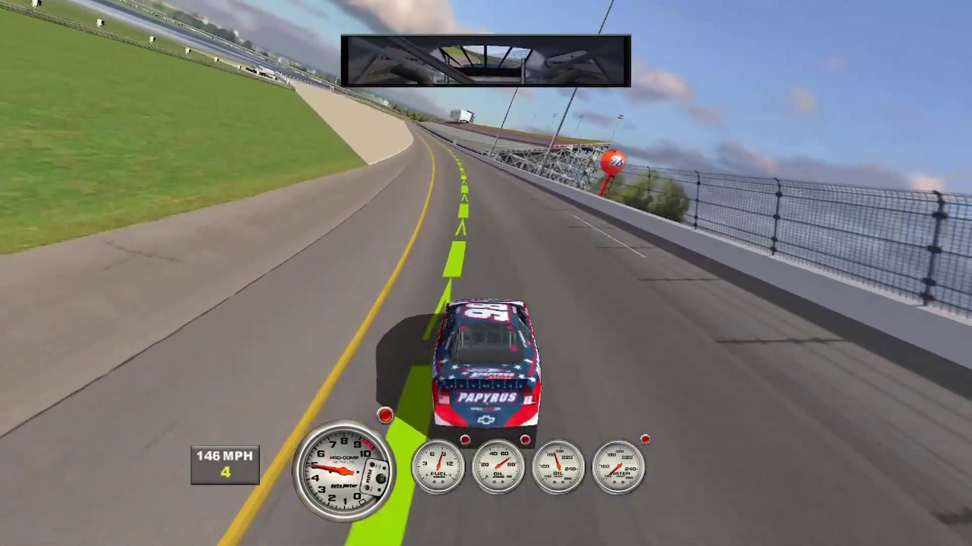
pyautogui.press('Up')
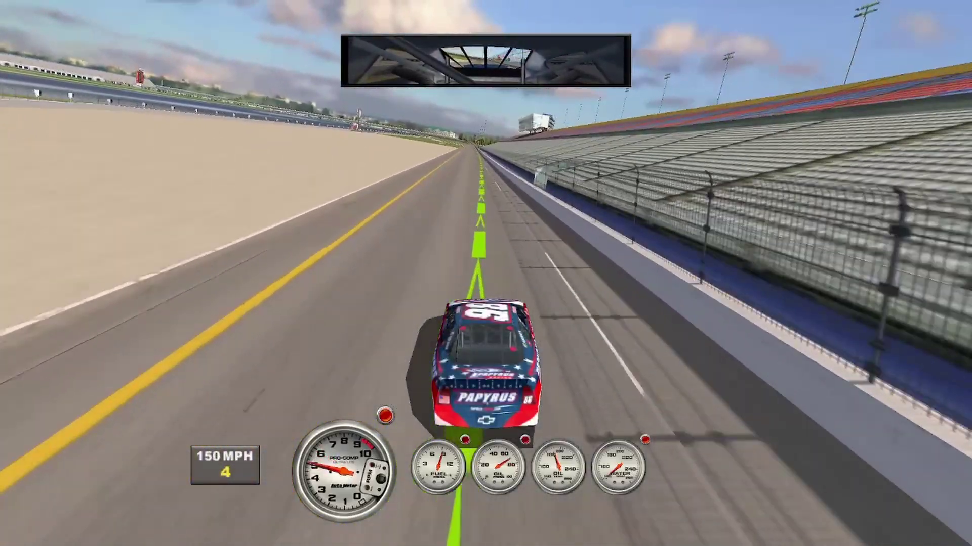
pyautogui.press('Up')
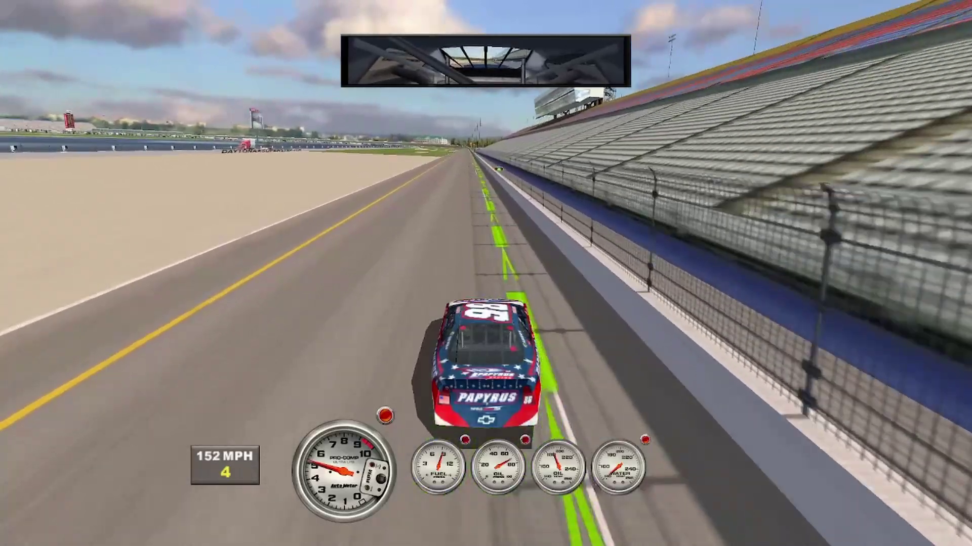
pyautogui.press('Up')
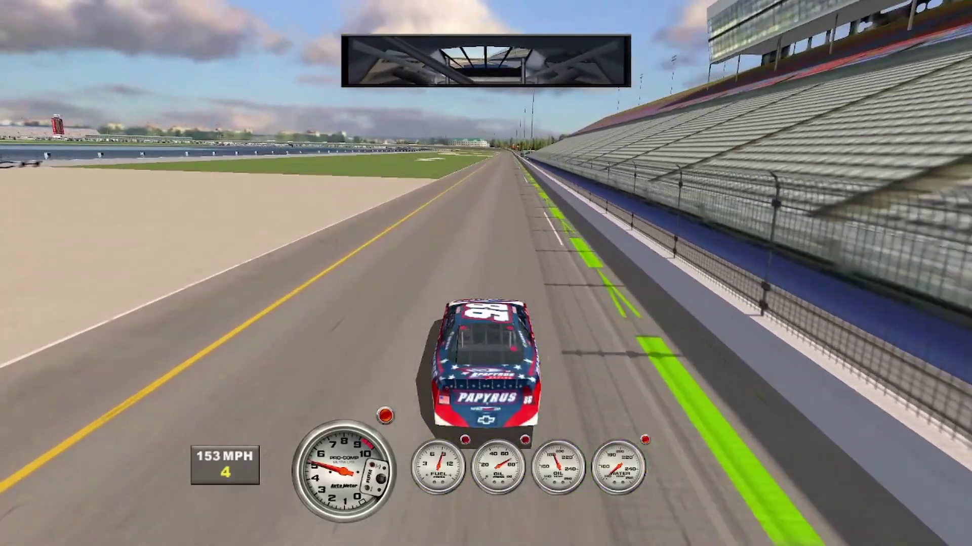
pyautogui.press('Escape')
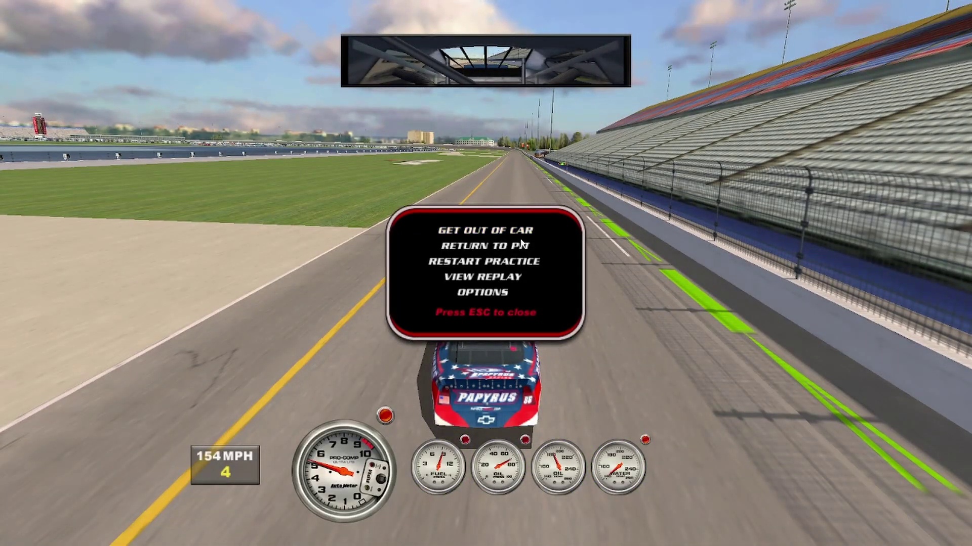
pyautogui.click(516, 235)
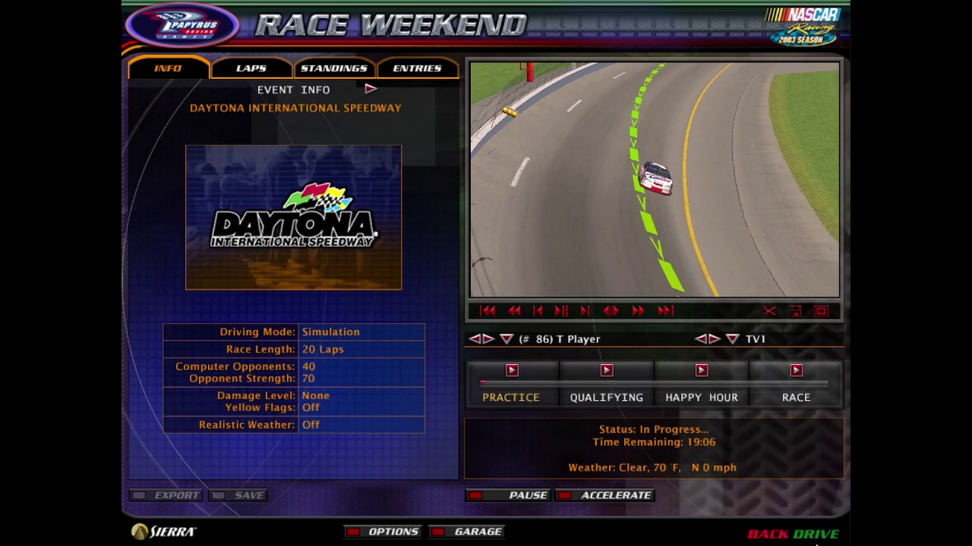
# Abandon the practice race, return to the main menu, and exit the game skipping the credits
pyautogui.click(762, 537)
pyautogui.click(318, 340)
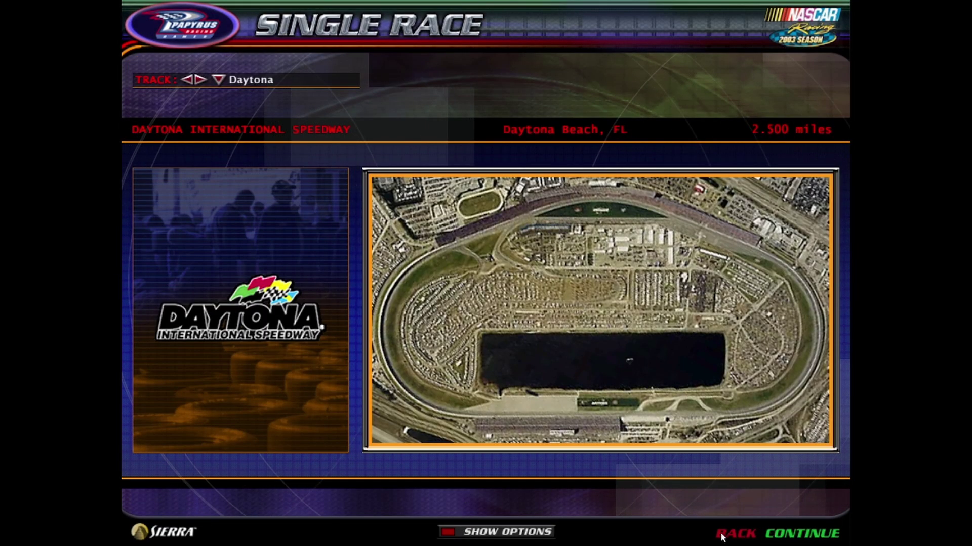
pyautogui.click(724, 535)
pyautogui.click(234, 502)
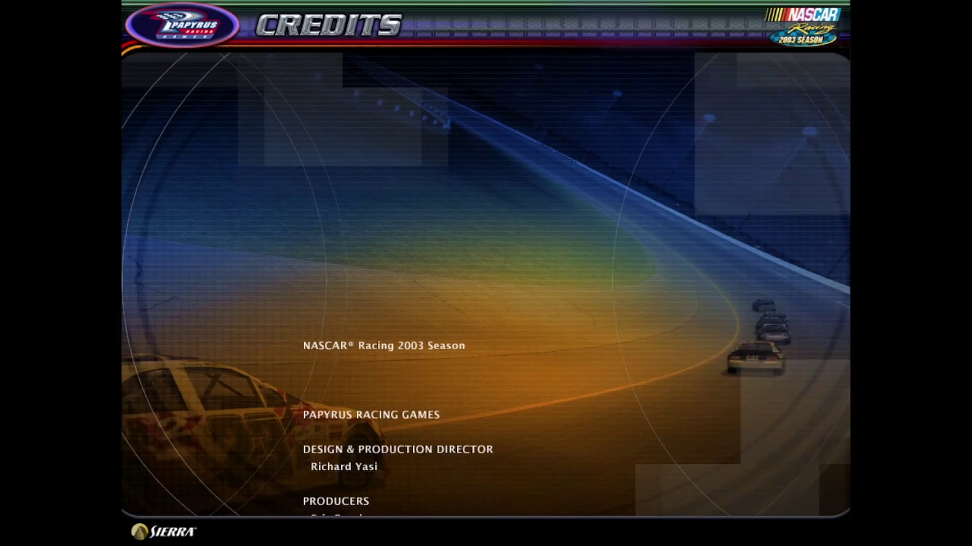
pyautogui.press('Escape')
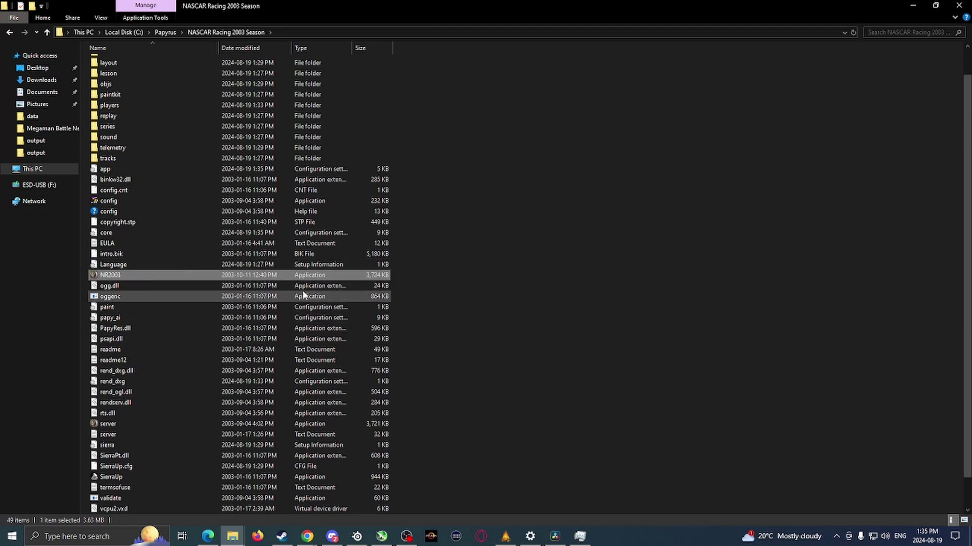
# Open NR2003's Properties and highlight its Size value, 3.63 MB (3,813,376 bytes)
pyautogui.moveTo(130, 280)
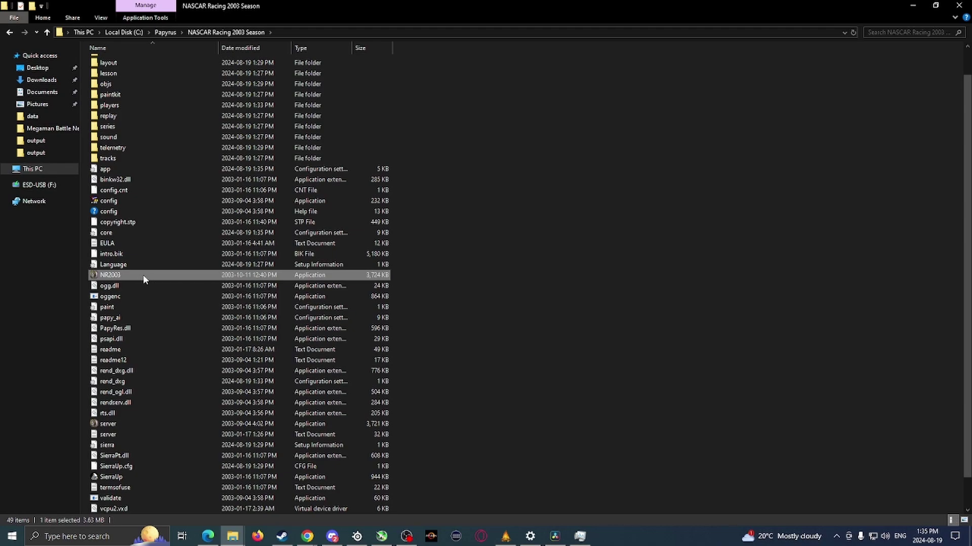
pyautogui.rightClick(145, 277)
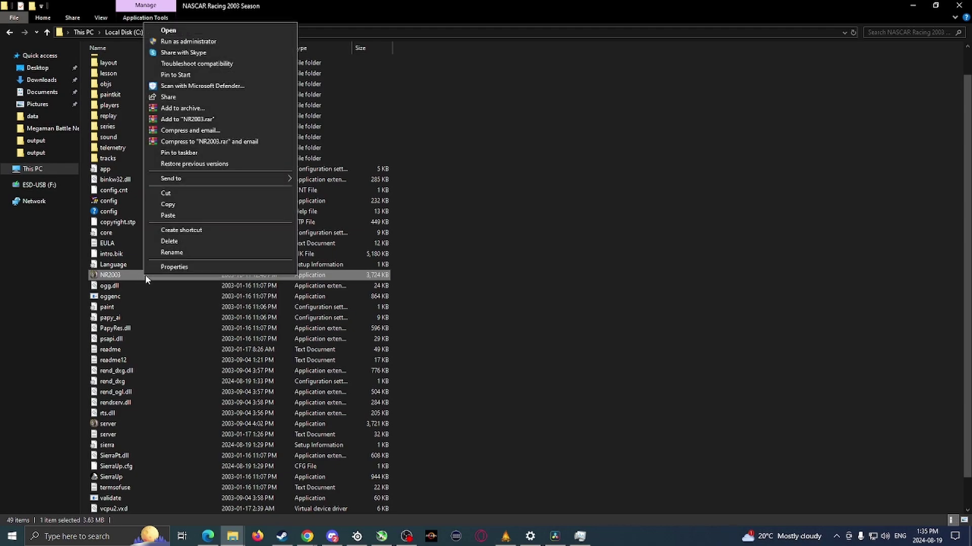
pyautogui.click(172, 267)
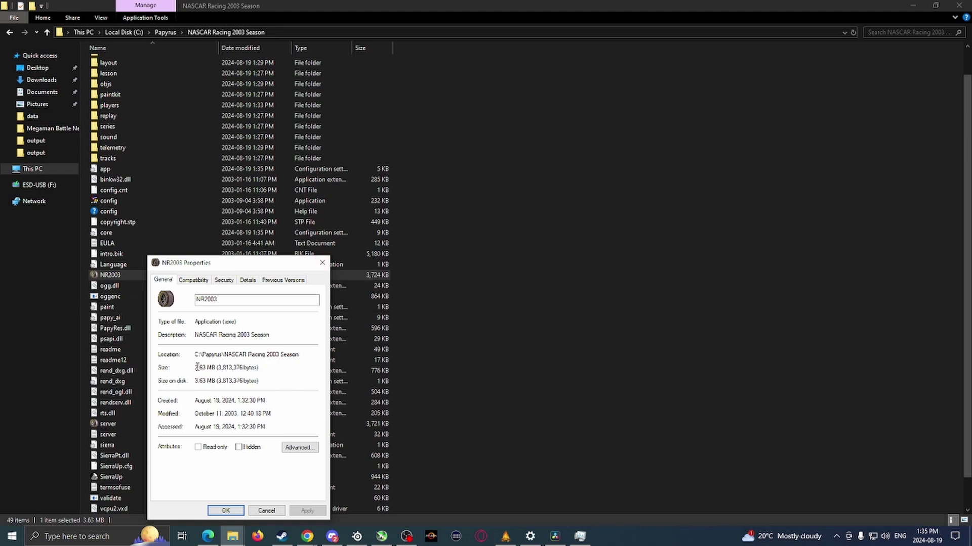
pyautogui.moveTo(197, 368); pyautogui.dragTo(210, 368)
pyautogui.click(207, 368)
pyautogui.click(271, 373)
pyautogui.moveTo(261, 369); pyautogui.dragTo(195, 368)
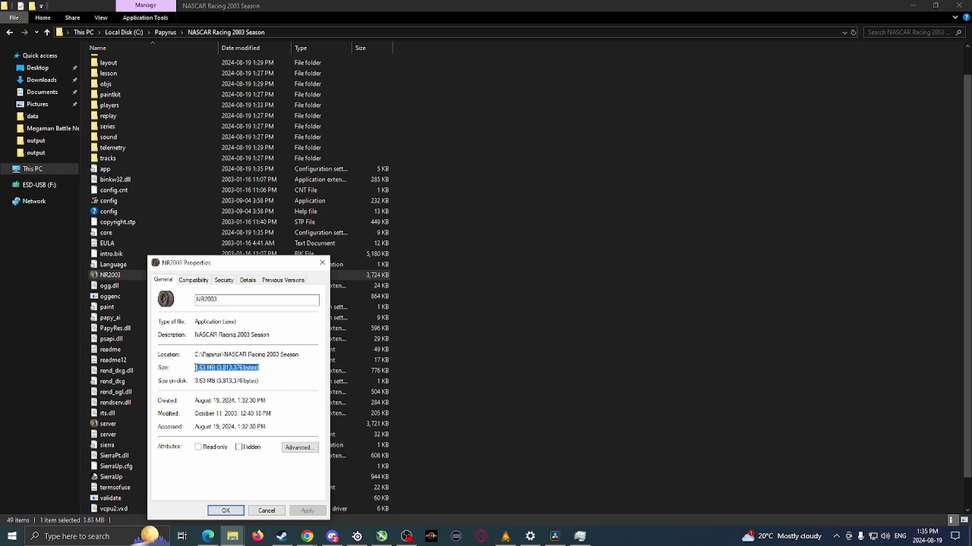
pyautogui.click(265, 369)
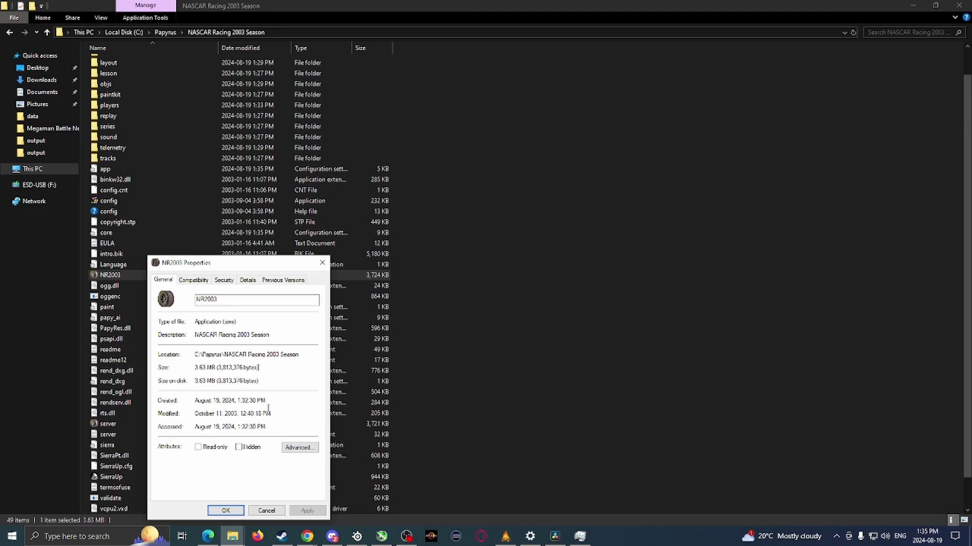
pyautogui.moveTo(202, 368)
pyautogui.mouseDown()
pyautogui.moveTo(259, 370)
pyautogui.moveTo(184, 371)
pyautogui.mouseUp()
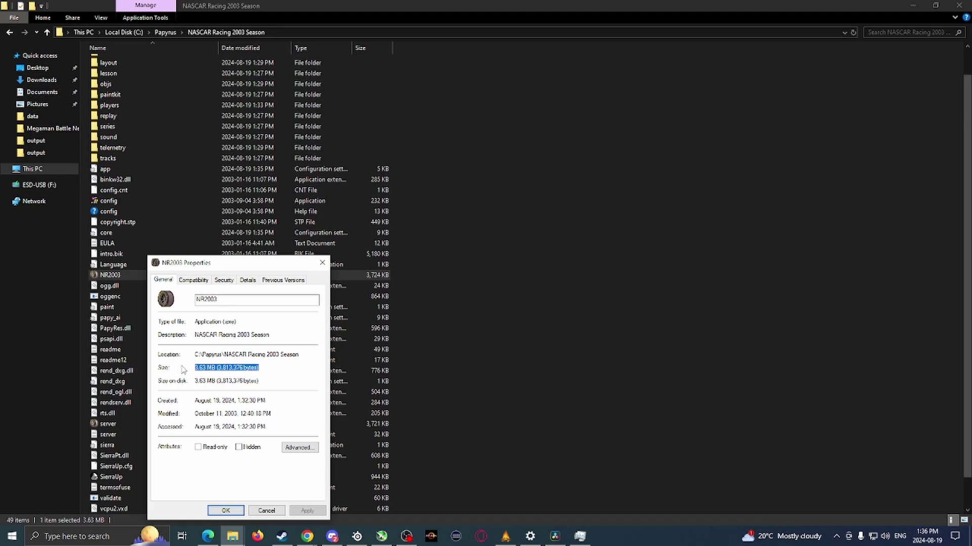
pyautogui.click(276, 380)
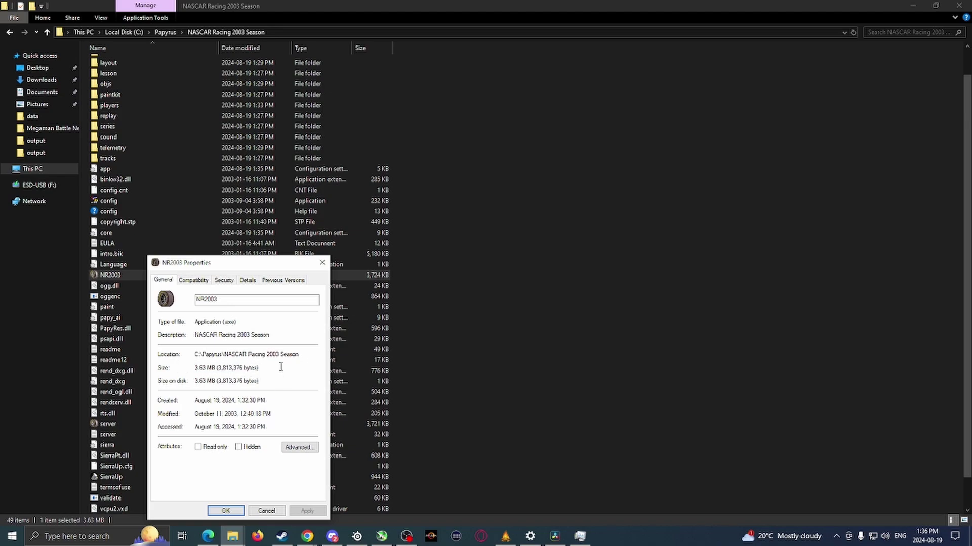